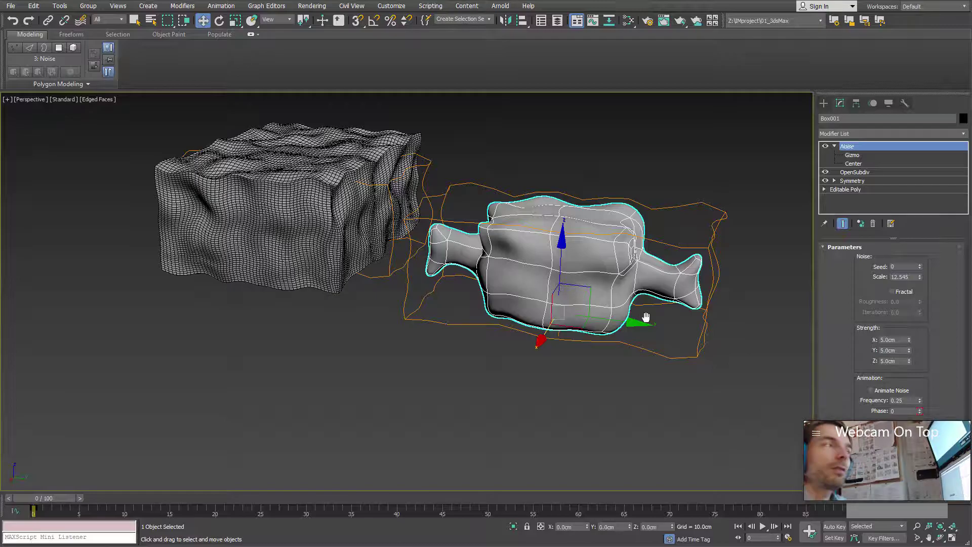
Move the noise-deformed character mesh away from the box along Y by about 126 cm
middle_click_drag(536, 269, 476, 325, "alt")
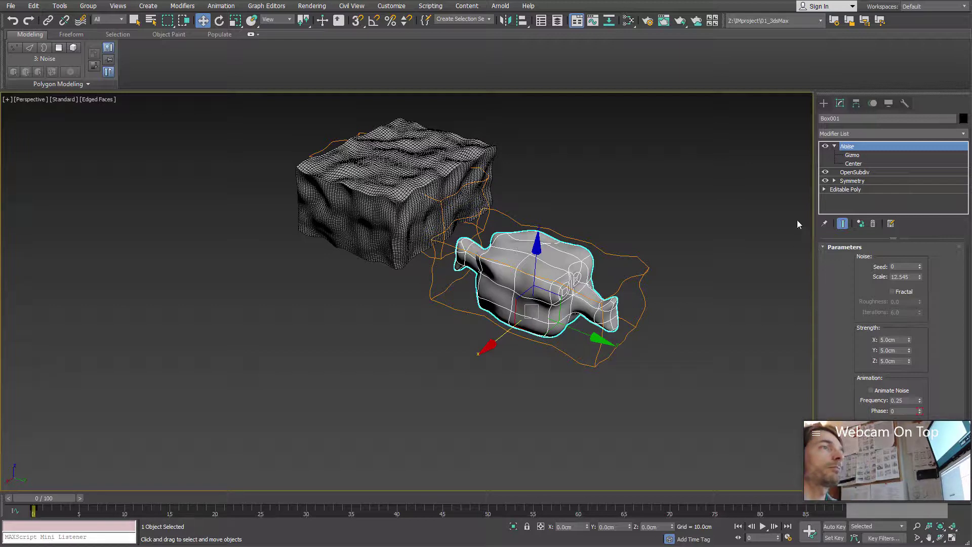
middle_click_drag(555, 291, 587, 285, "alt")
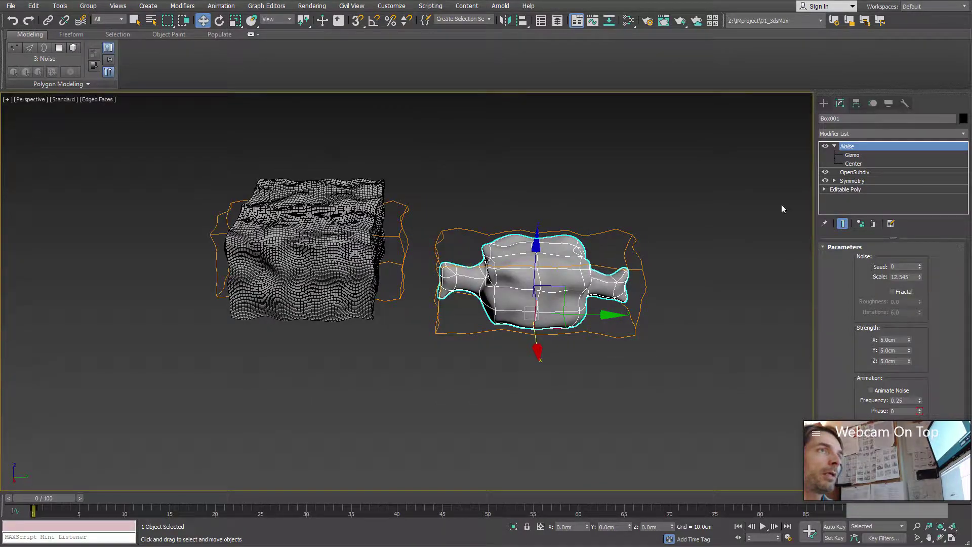
left_click_drag(558, 328, 801, 330)
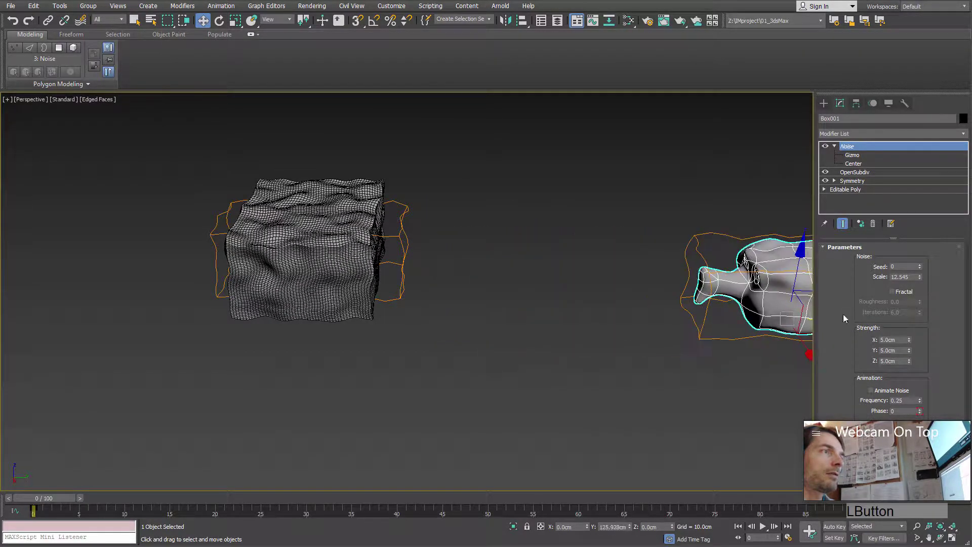
Select the densely segmented box and delete its Noise modifier
left_click(375, 257)
middle_click_drag(375, 258, 613, 324)
scroll(417, 303, "up", 3)
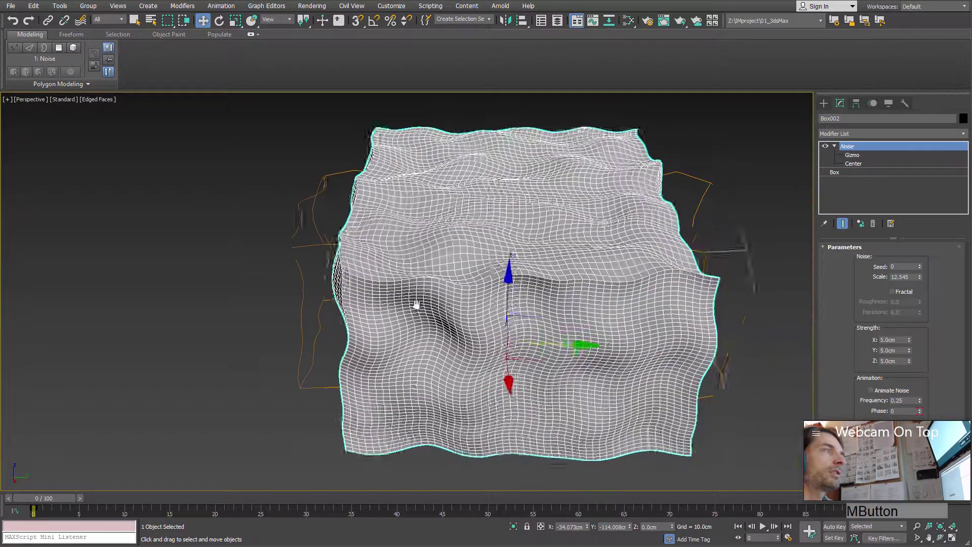
middle_click_drag(417, 304, 487, 299, "alt")
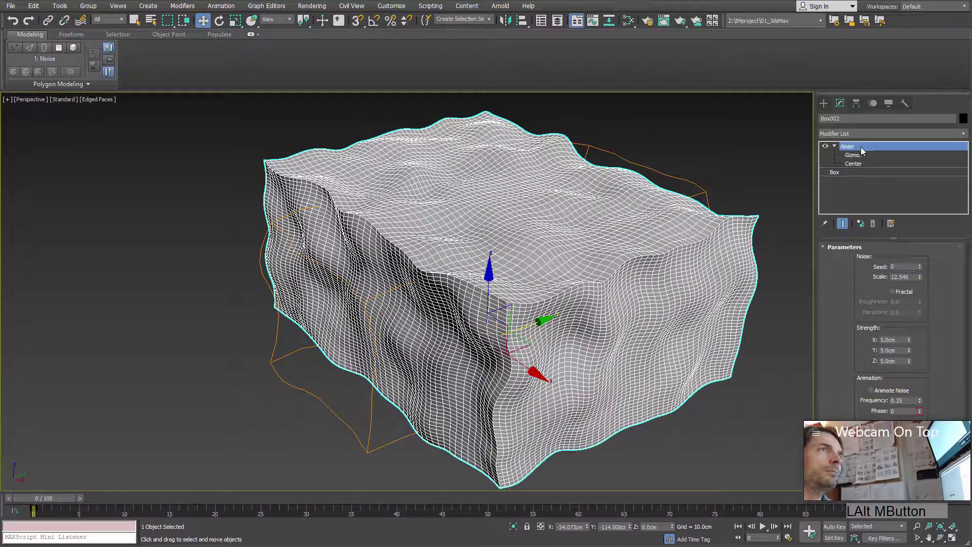
left_click(873, 223)
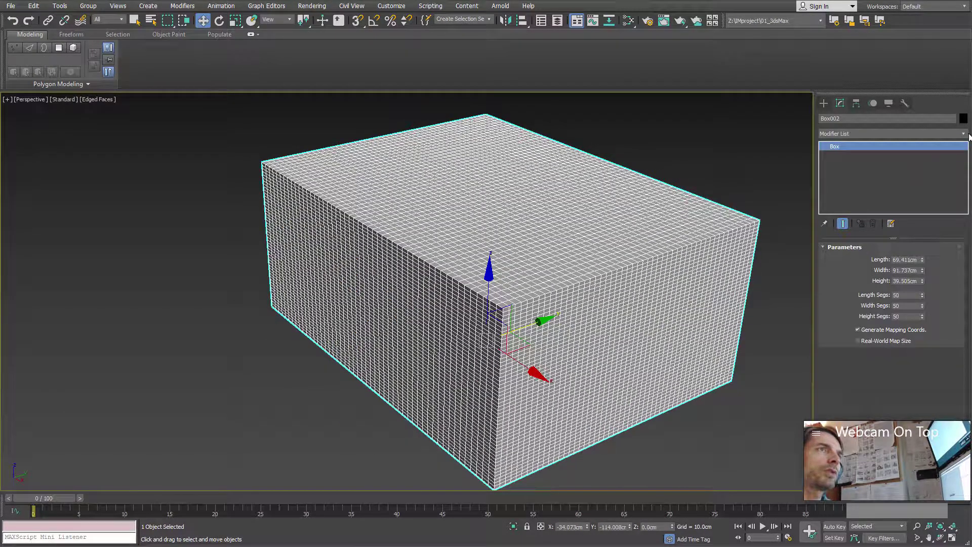
Convert the plain box to an Editable Poly
right_click(431, 246)
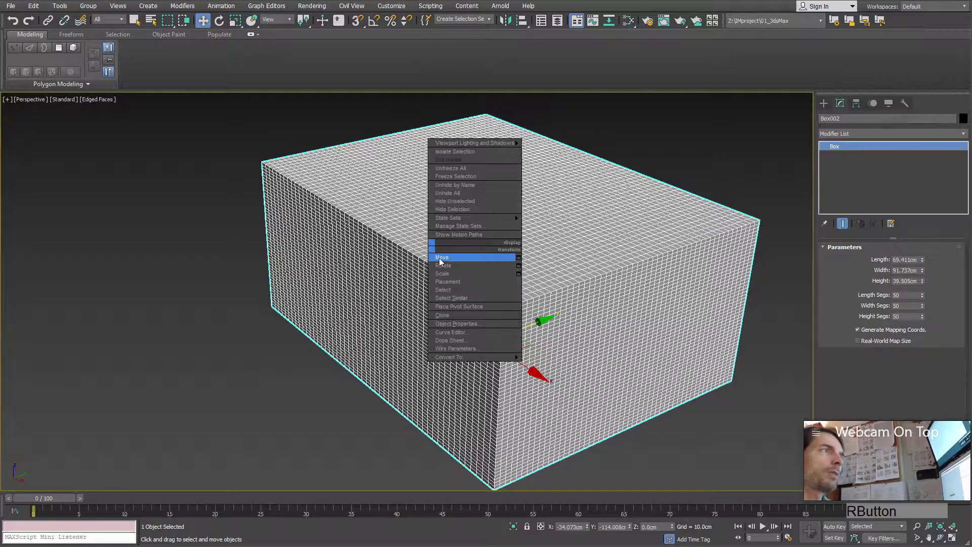
mouse_move(451, 357)
left_click(390, 368)
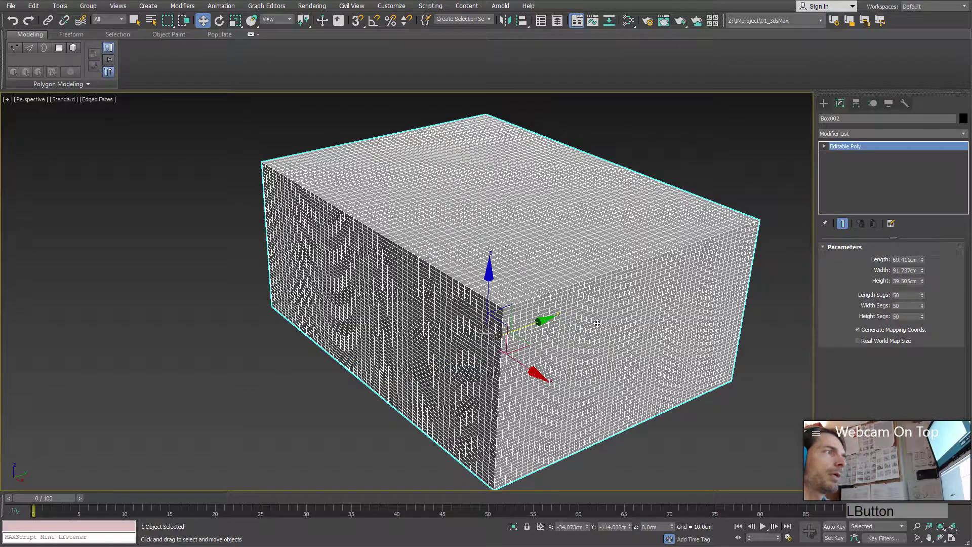
At polygon level, select the polygons of roughly the first third of the box at its negative-Y end
middle_click_drag(623, 299, 456, 314, "alt")
key("4")
scroll(451, 314, "down", 3)
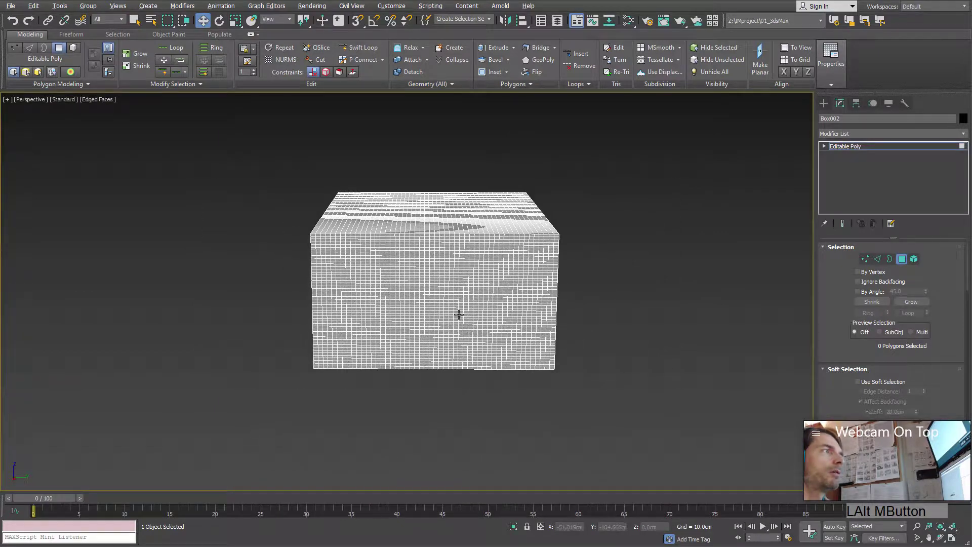
middle_click_drag(278, 253, 270, 222, "alt")
left_click_drag(245, 135, 401, 439)
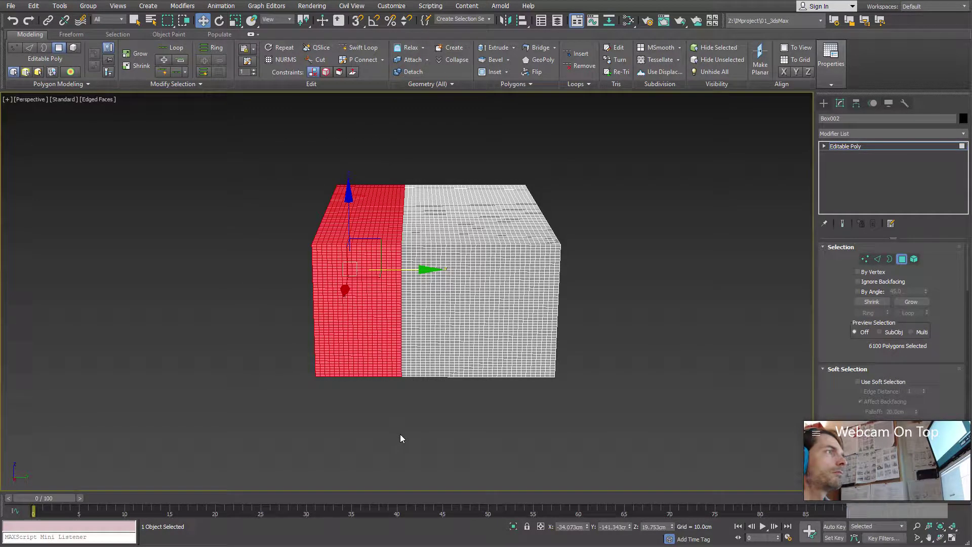
Apply a Bend modifier to the selected polygons and set its angle to 54.5
left_click(963, 133)
scroll(937, 229, "down", 7)
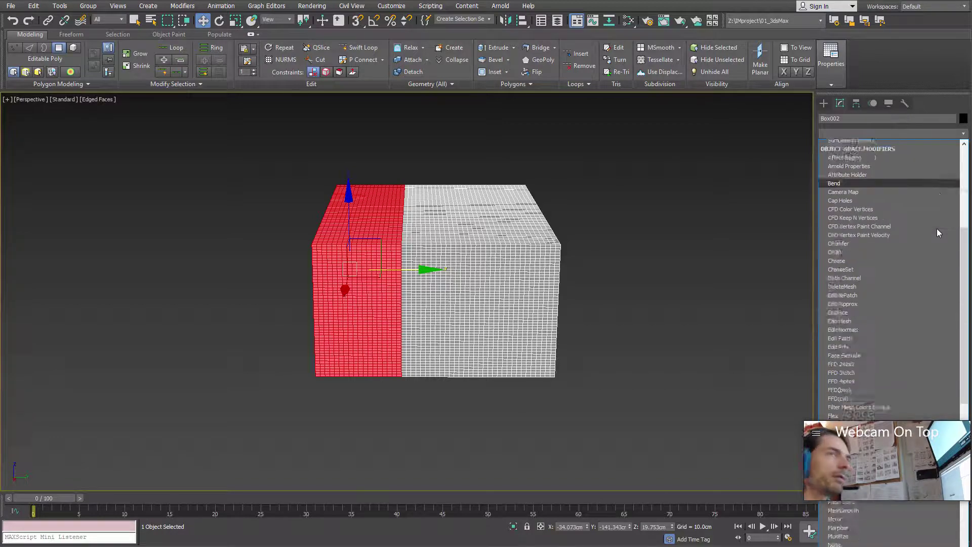
left_click(841, 144)
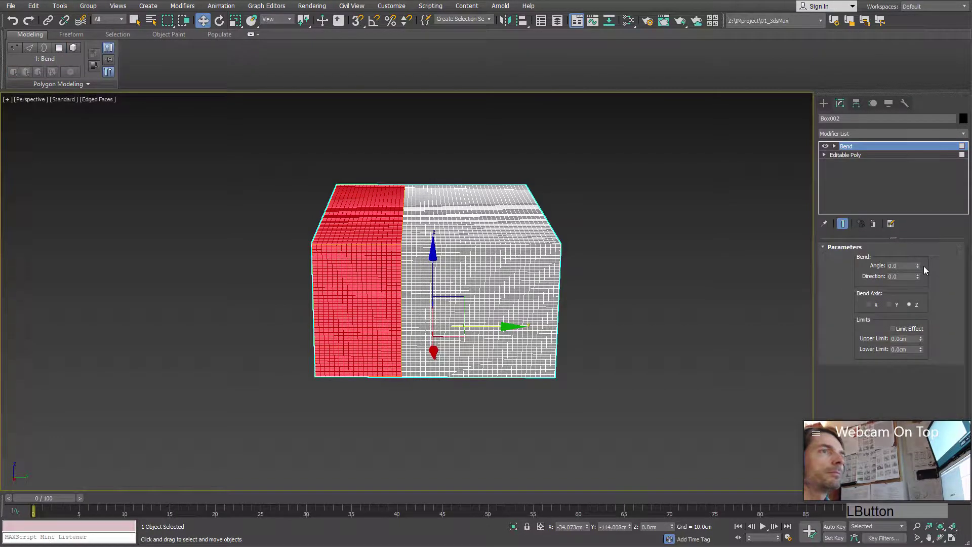
left_click_drag(918, 265, 908, 209)
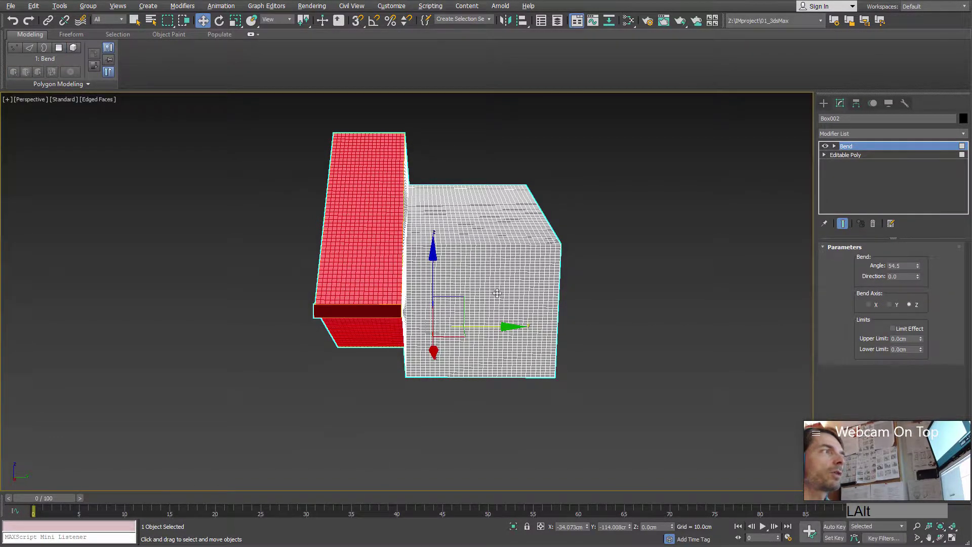
Try the Y bend axis, switch it to X, and change the bend angle to -47 and on to -147.5
middle_click_drag(739, 296, 773, 296, "alt")
left_click(889, 304)
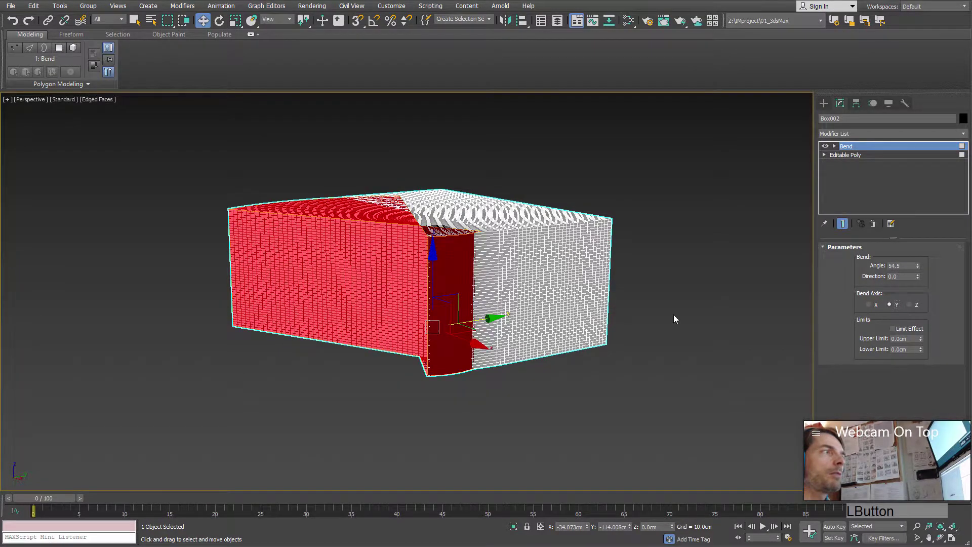
left_click(869, 304)
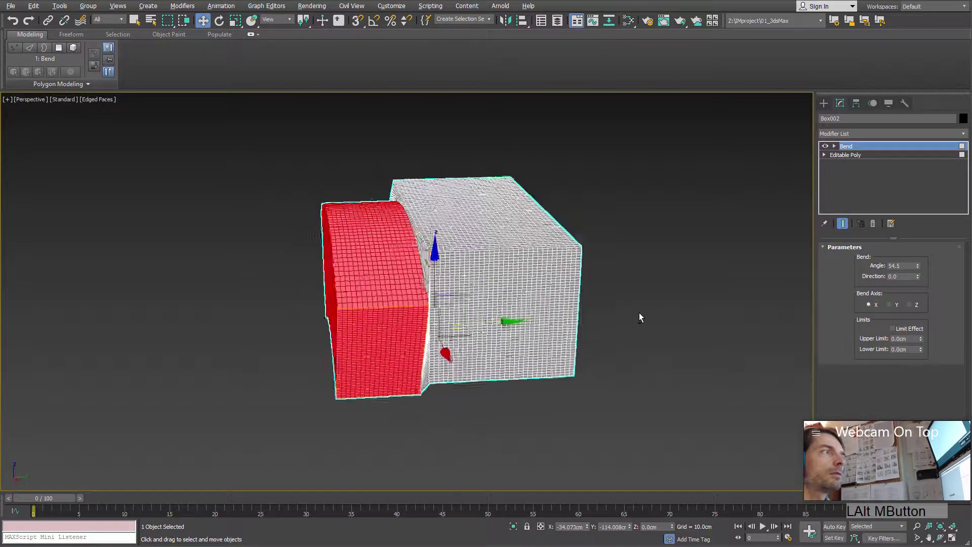
left_click_drag(918, 265, 831, 365)
middle_click_drag(310, 277, 369, 338, "alt")
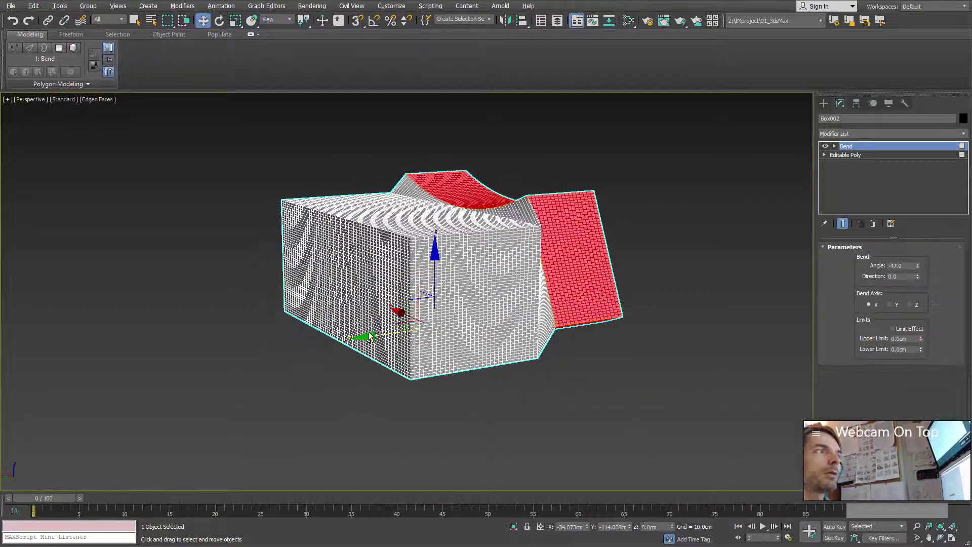
left_click(918, 264)
left_click_drag(920, 269, 919, 293)
middle_click_drag(582, 324, 375, 324, "alt")
Leave the Editable Poly's polygon level so the Bend affects the whole box, and set the bend angle to 73
left_click(871, 155)
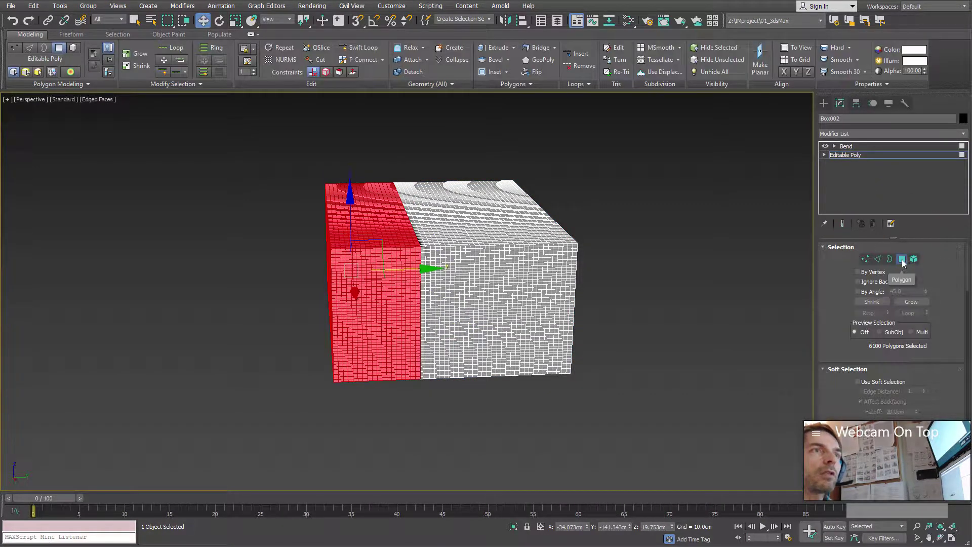
left_click(901, 259)
left_click(847, 146)
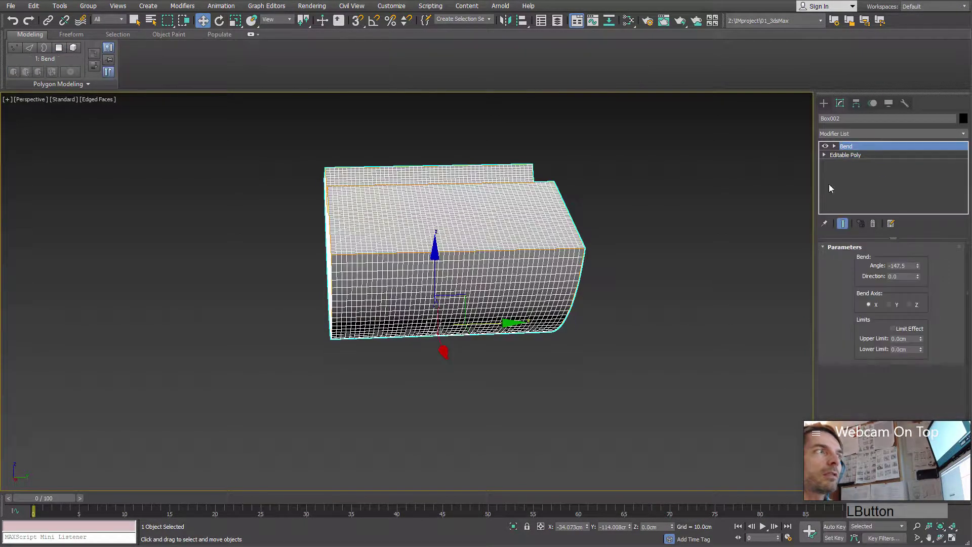
middle_click_drag(582, 284, 557, 289, "alt")
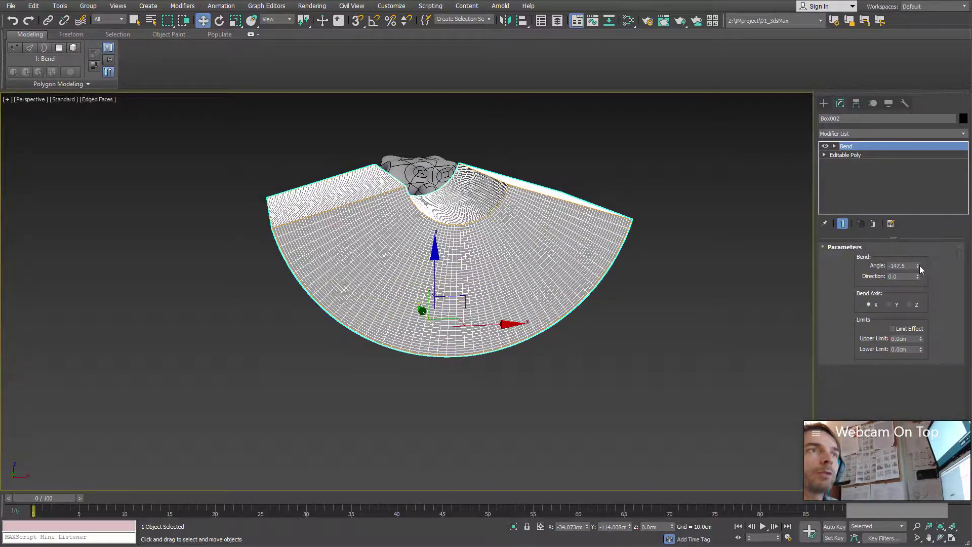
left_click_drag(917, 266, 876, 217)
right_click(918, 265)
Expand the modifier stack, enter the Editable Poly's polygon level below the Bend, and clear the polygon selection
left_click(835, 147)
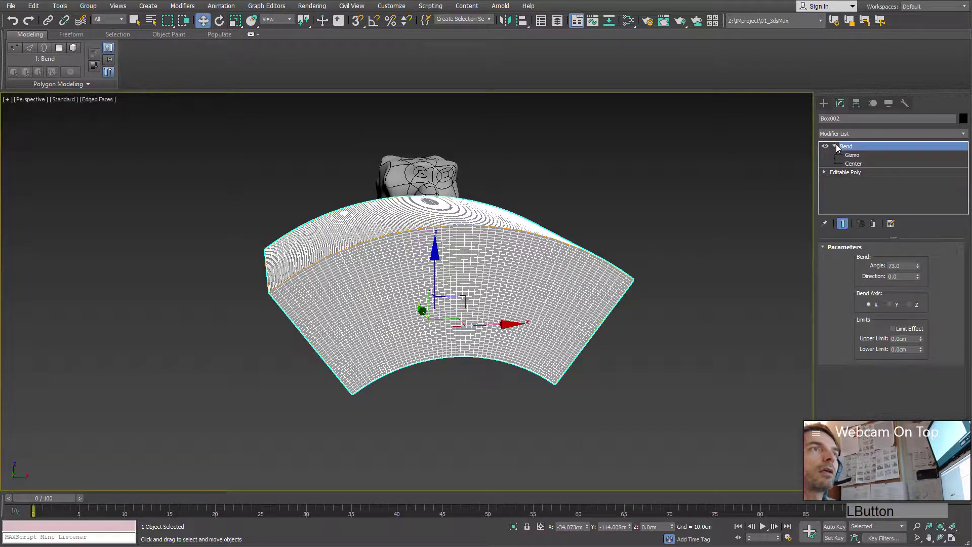
left_click(825, 173)
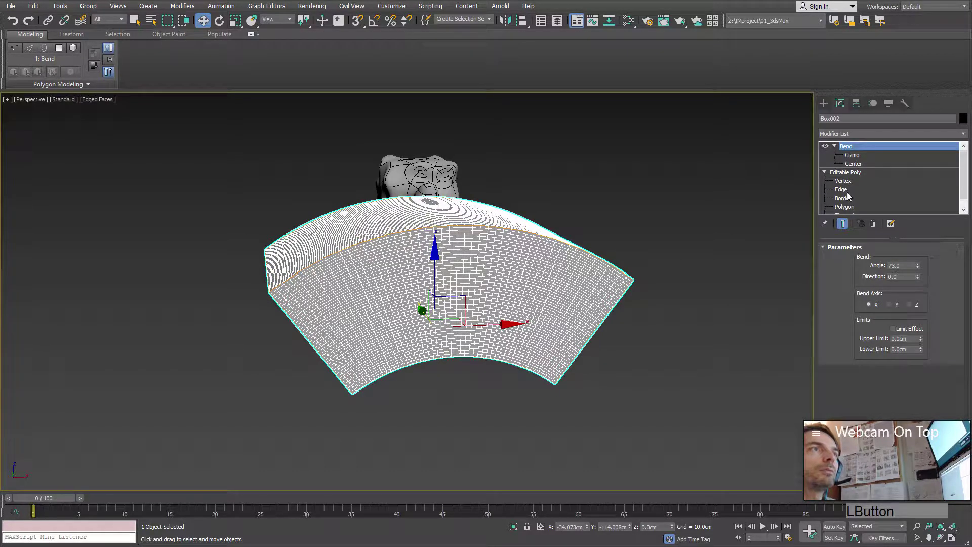
left_click(850, 207)
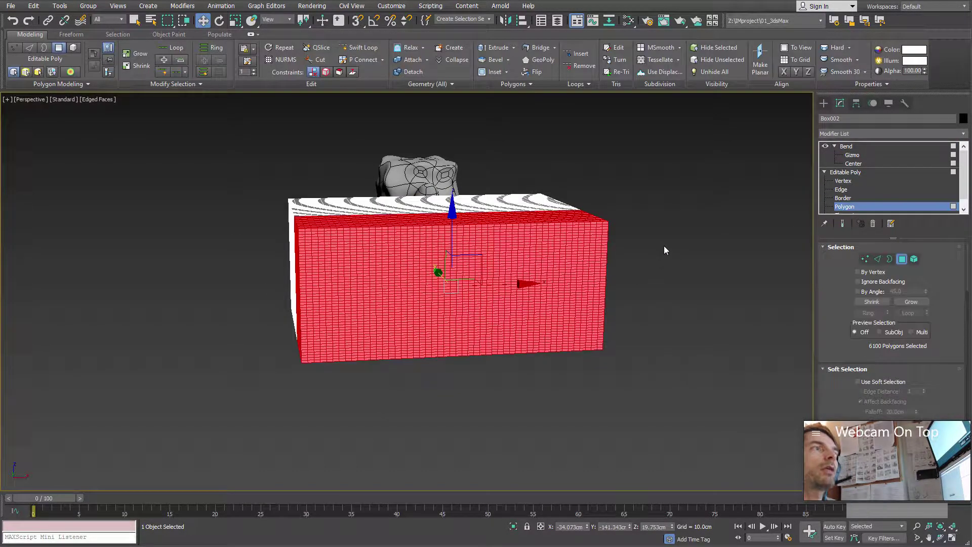
left_click(667, 245)
middle_click_drag(667, 245, 622, 293, "alt")
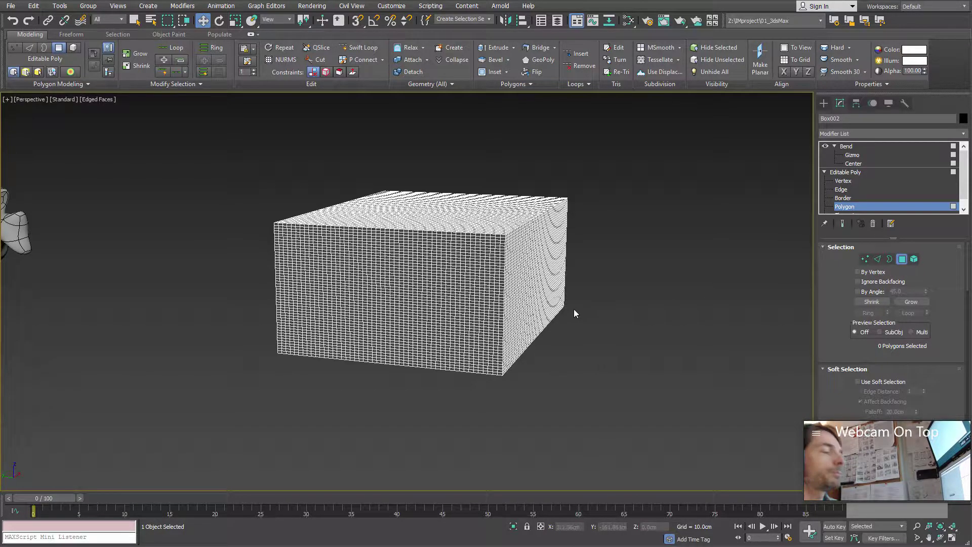
Return to the Bend modifier with no polygons selected and set its angle to 135
middle_click_drag(592, 288, 575, 297, "alt")
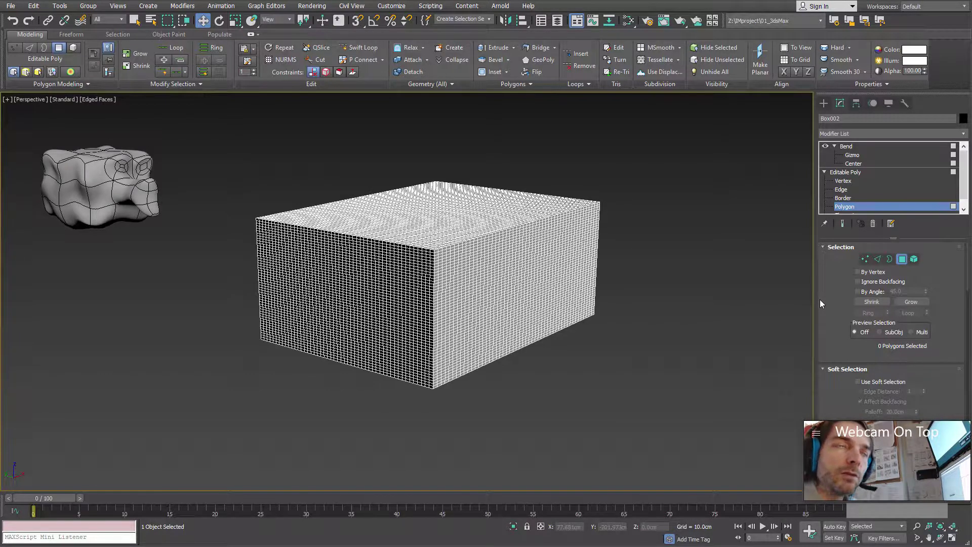
left_click(860, 146)
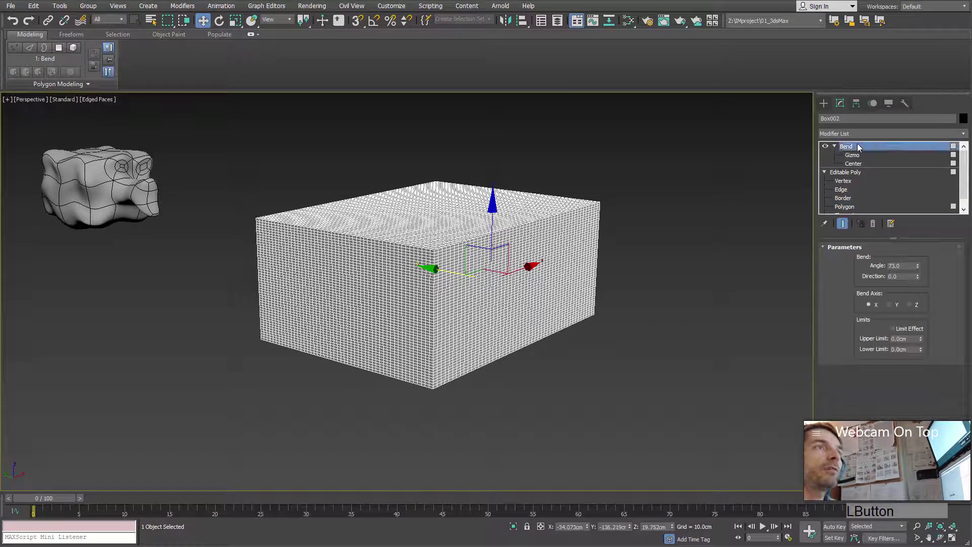
left_click_drag(917, 265, 910, 231)
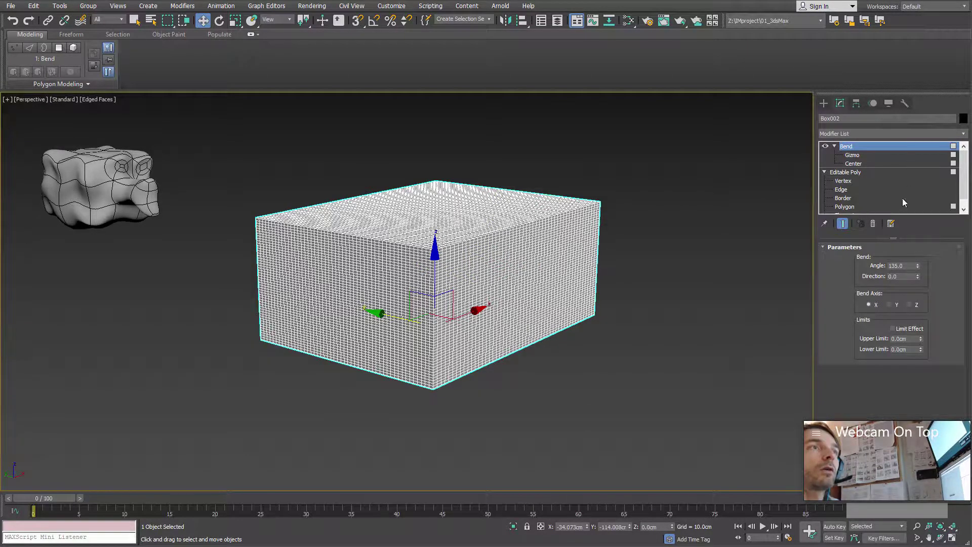
Select a small patch of polygons at the box's far upper corner and show the end result of the modifier stack
middle_click_drag(497, 320, 517, 318, "alt")
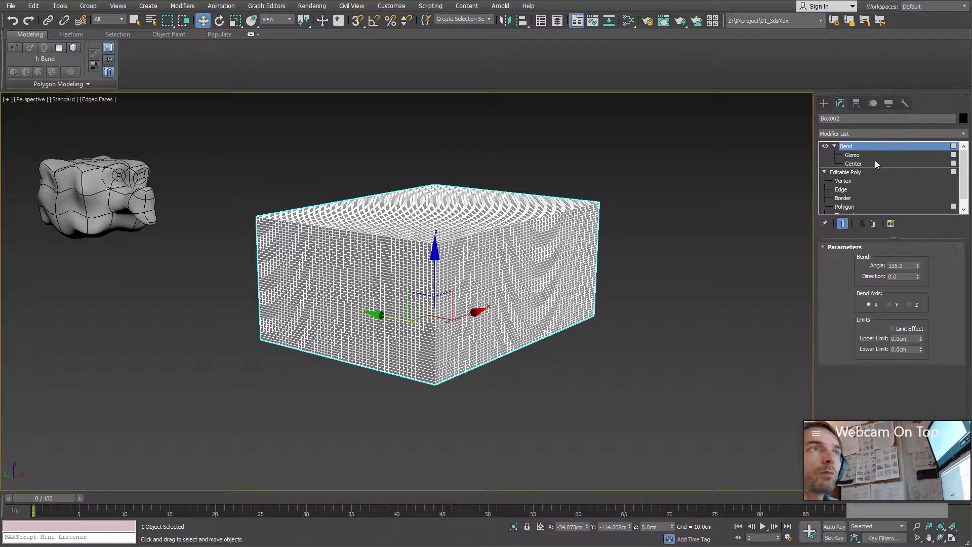
middle_click_drag(529, 293, 548, 299, "alt")
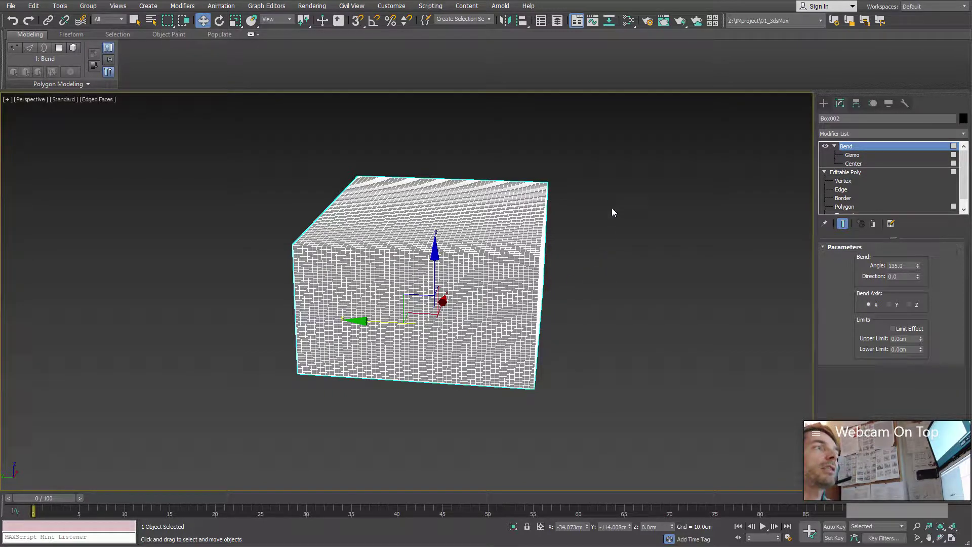
left_click_drag(596, 173, 556, 187)
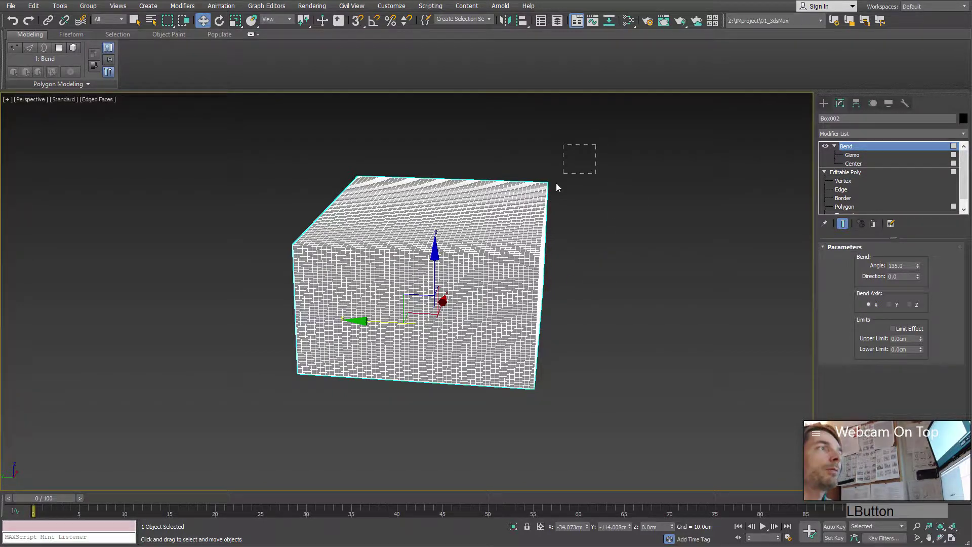
left_click(844, 206)
left_click_drag(575, 171, 521, 205)
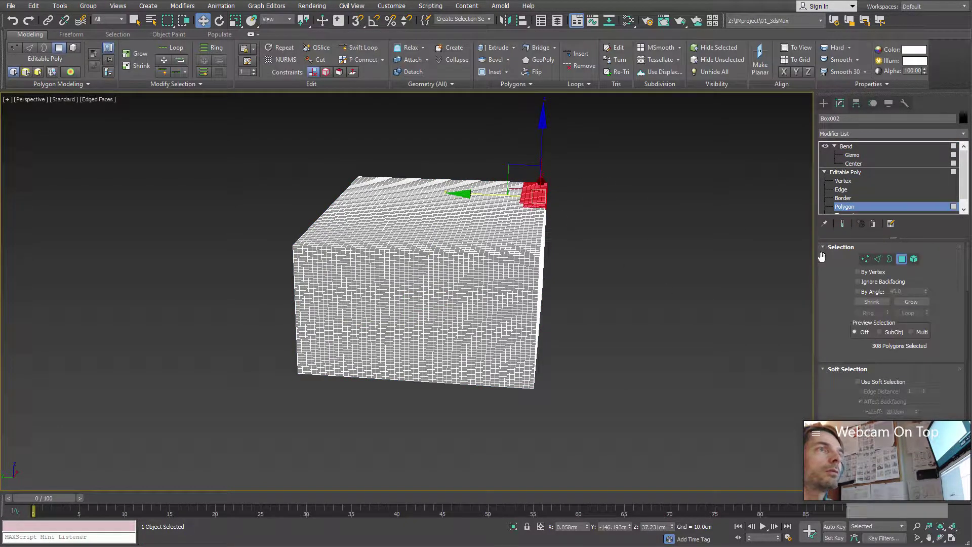
left_click(842, 224)
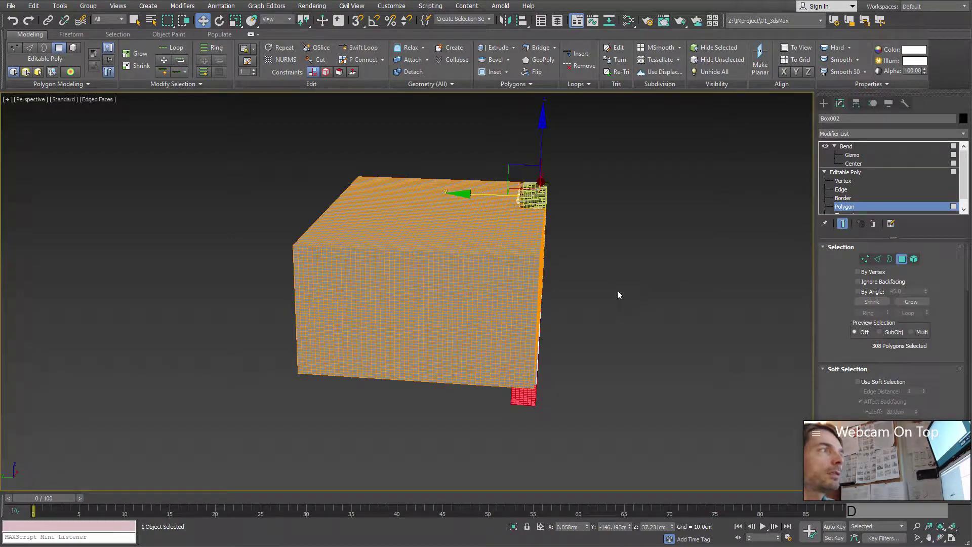
middle_click_drag(616, 281, 683, 265, "alt")
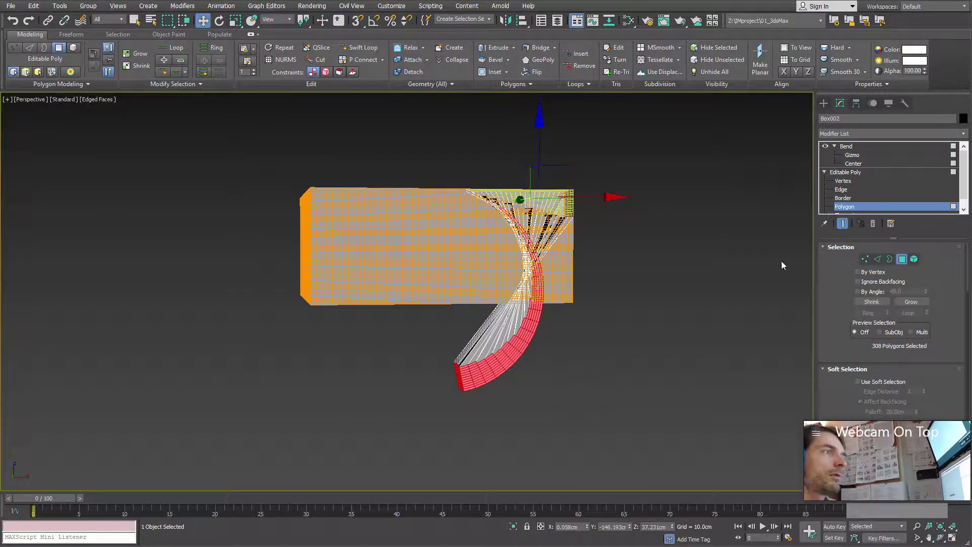
Select different polygon regions around the end of the box to preview how the Bend deforms each selection
key("ctrl+z")
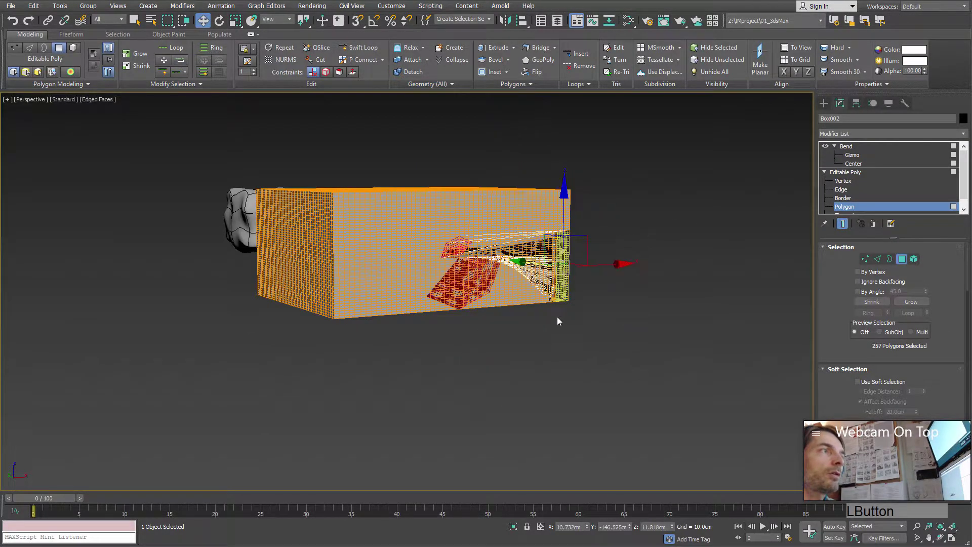
middle_click_drag(557, 317, 509, 304, "alt")
left_click_drag(398, 233, 555, 363)
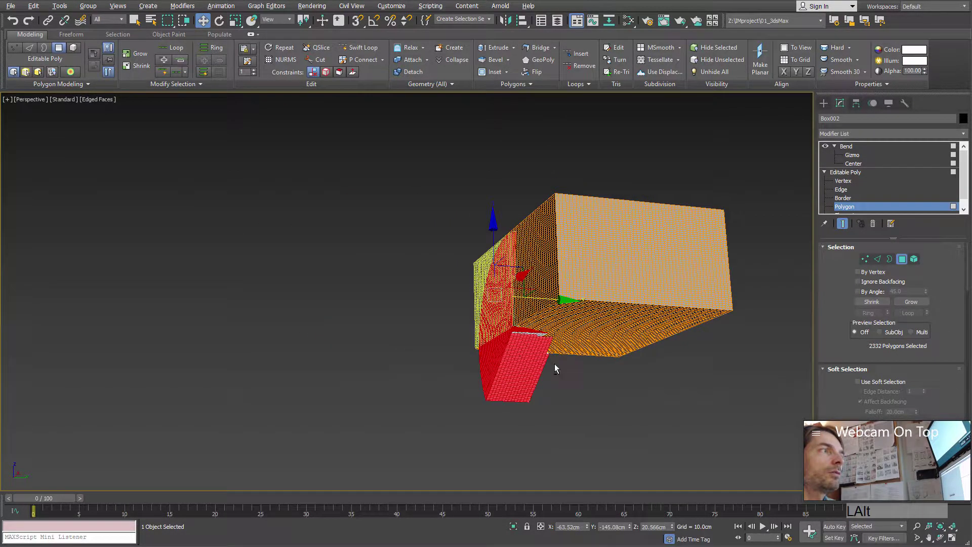
middle_click_drag(554, 364, 750, 253, "alt")
middle_click_drag(597, 369, 449, 343, "alt")
left_click_drag(449, 343, 400, 395)
middle_click_drag(400, 395, 469, 329, "alt")
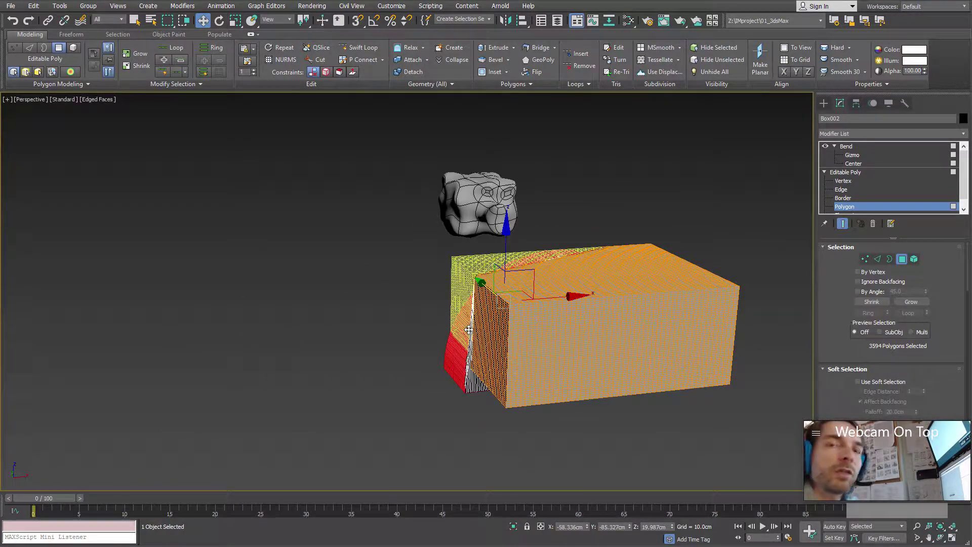
Clear the box's polygon selection and return to the Bend modifier while keeping the Polygon level active below it
middle_click_drag(436, 224, 506, 228, "alt")
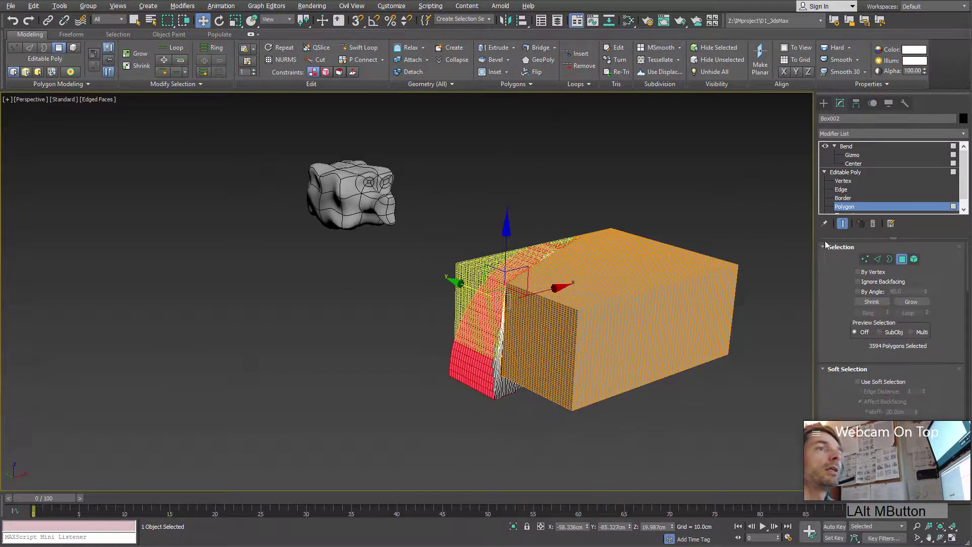
left_click(725, 229)
middle_click_drag(725, 229, 633, 264)
left_click(882, 146)
middle_click_drag(538, 314, 809, 311, "alt")
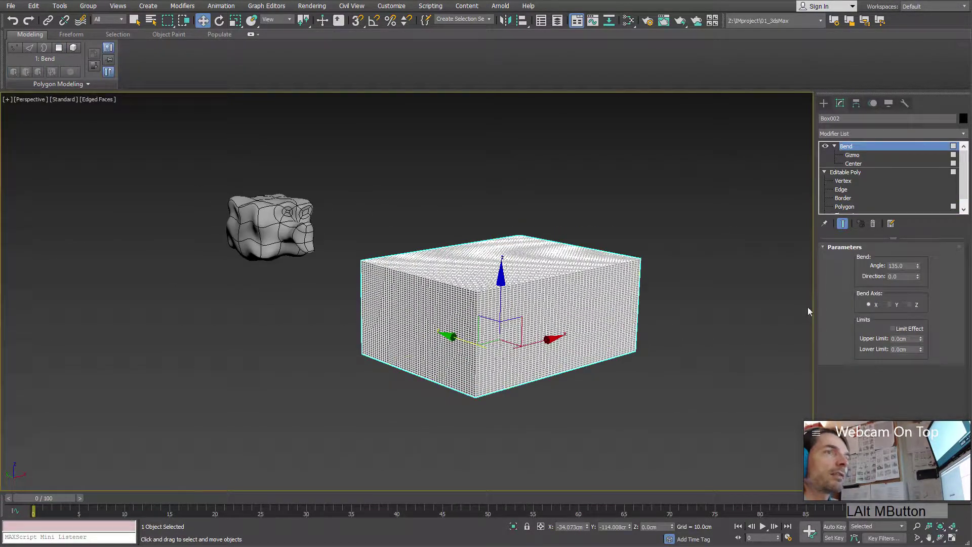
Set the Bend's angle to 140 and its direction to -11.5 with no polygons selected
left_click(918, 264)
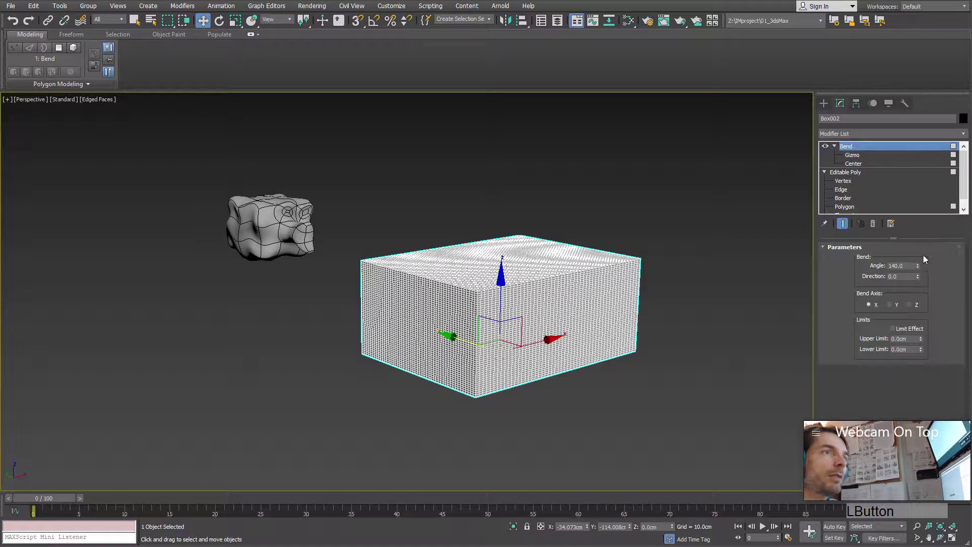
left_click_drag(918, 276, 898, 288)
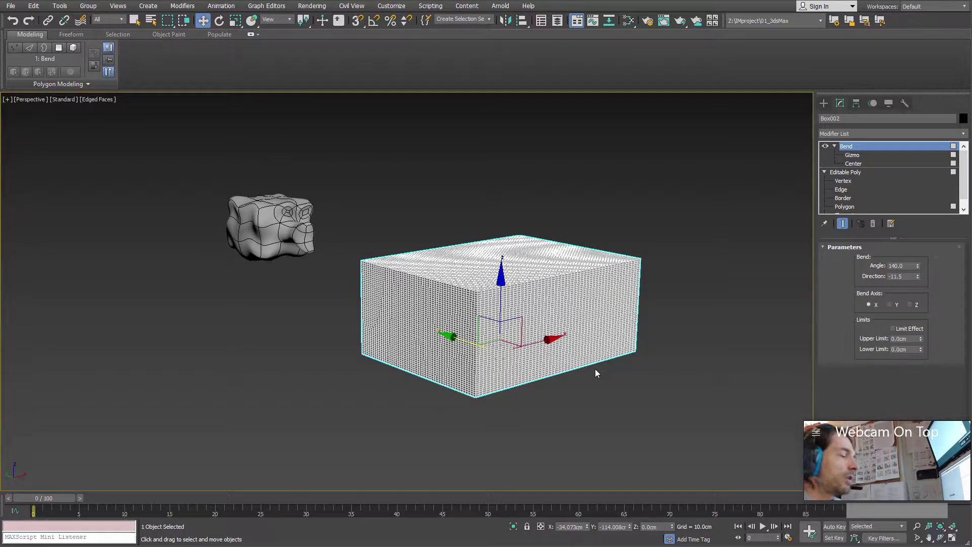
middle_click_drag(594, 368, 655, 357, "alt")
left_click_drag(659, 243, 597, 406)
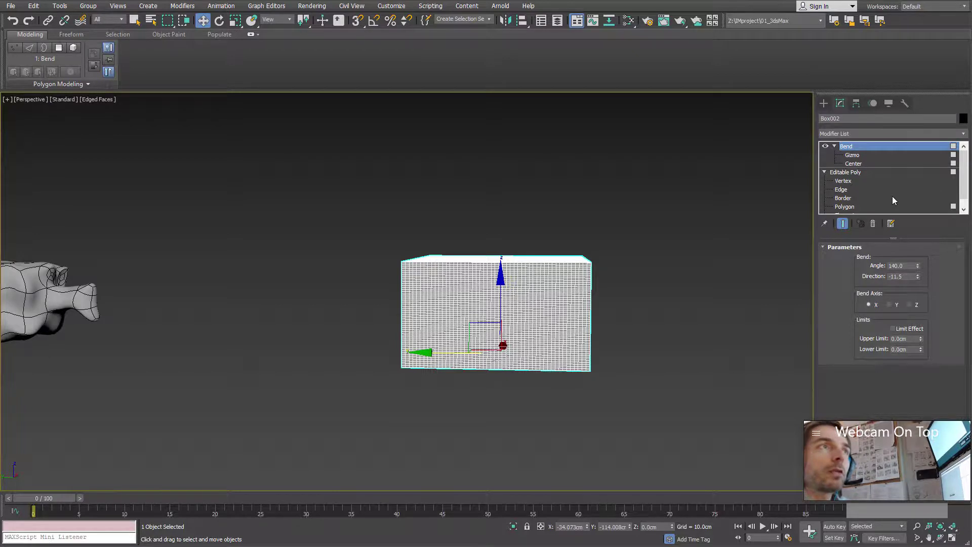
Step through the Editable Poly's Vertex, Edge, Border, Polygon and Element levels to compare the sub-object markers passed up the stack
left_click(824, 173)
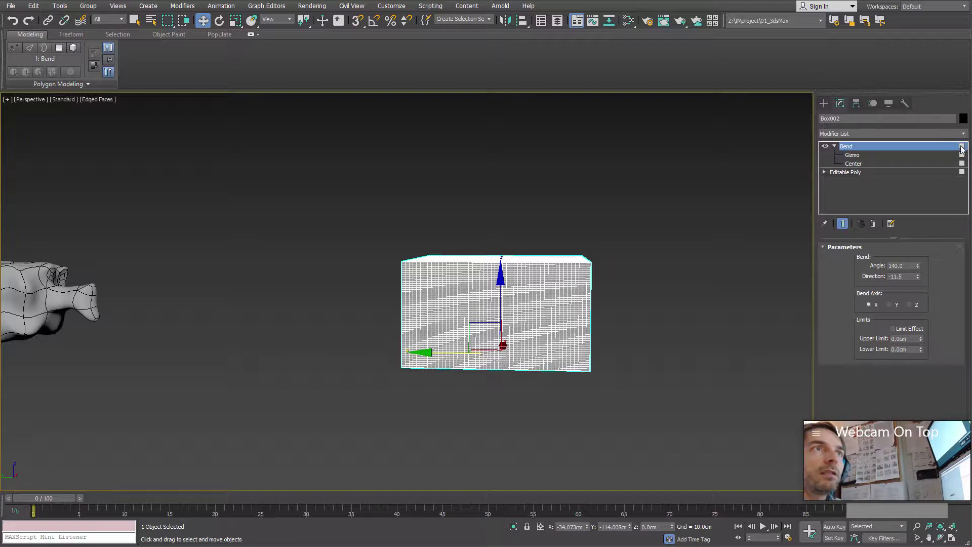
left_click(824, 172)
left_click(867, 181)
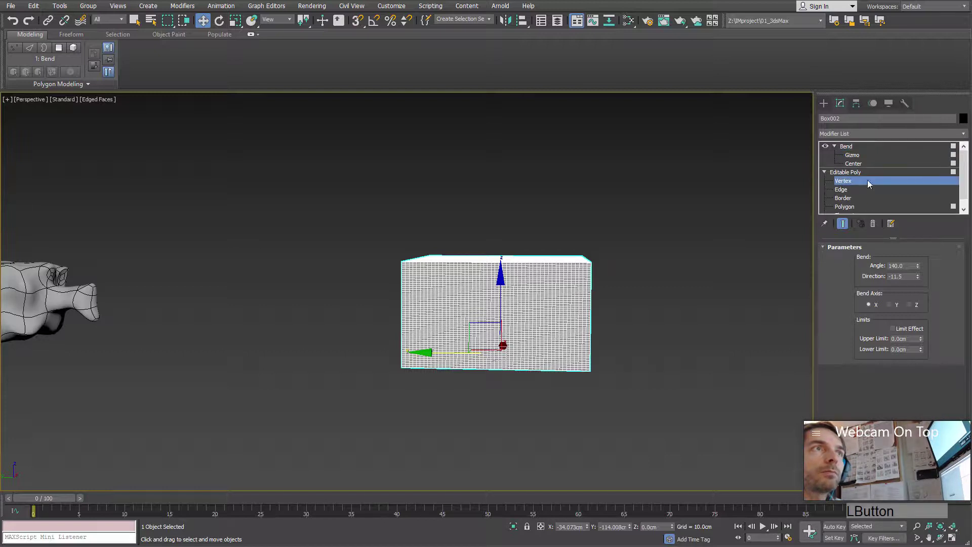
left_click(855, 189)
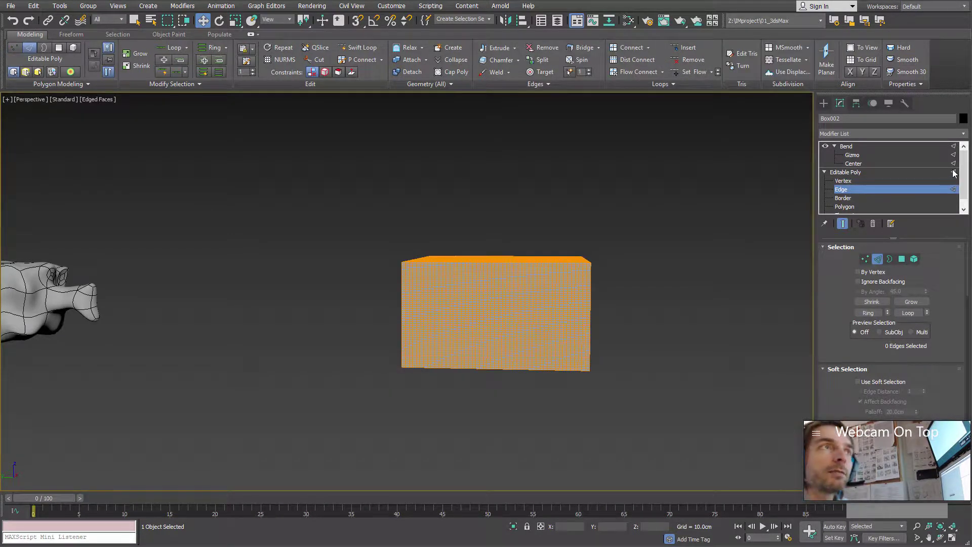
left_click(844, 199)
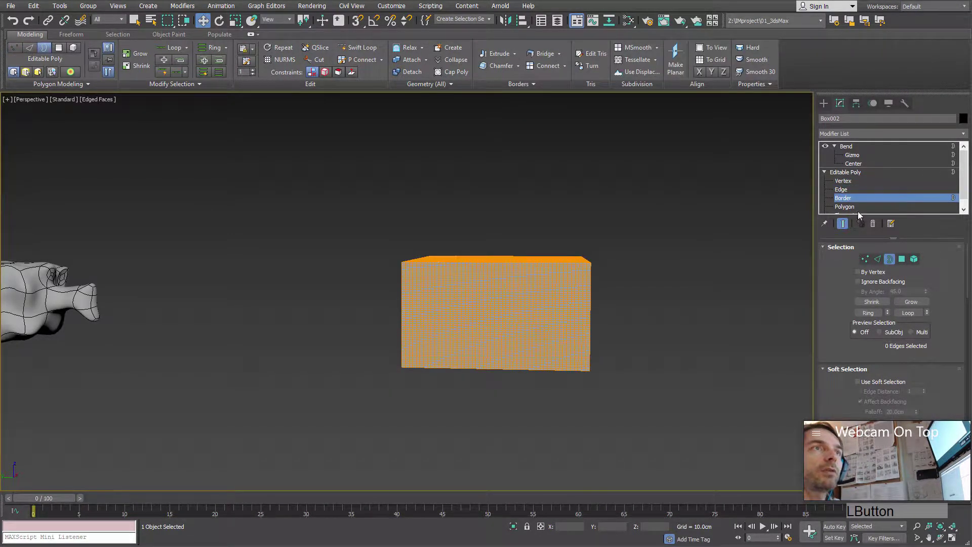
left_click(845, 206)
scroll(891, 177, "down", 1)
left_click(846, 206)
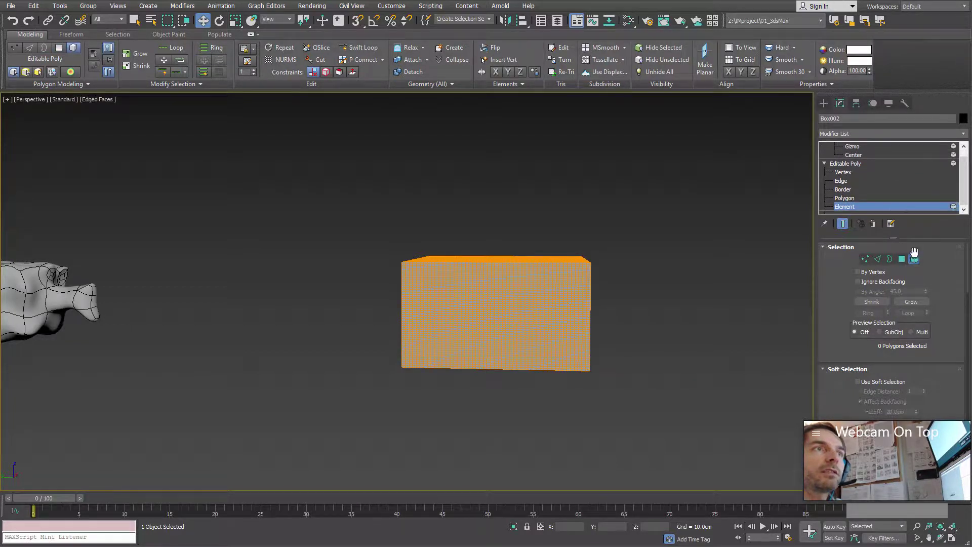
Enlarge the modifier stack display and leave the Element level so the whole box is passed to the Bend
left_click_drag(894, 238, 894, 259)
left_click(918, 281)
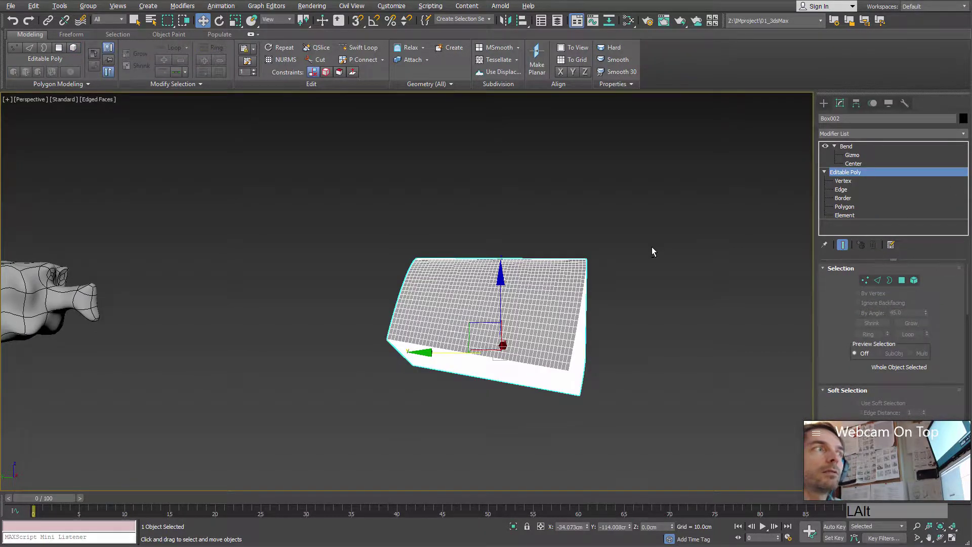
middle_click_drag(652, 252, 572, 255, "alt")
Set the Bend modifier's direction to 60.5
left_click(854, 146)
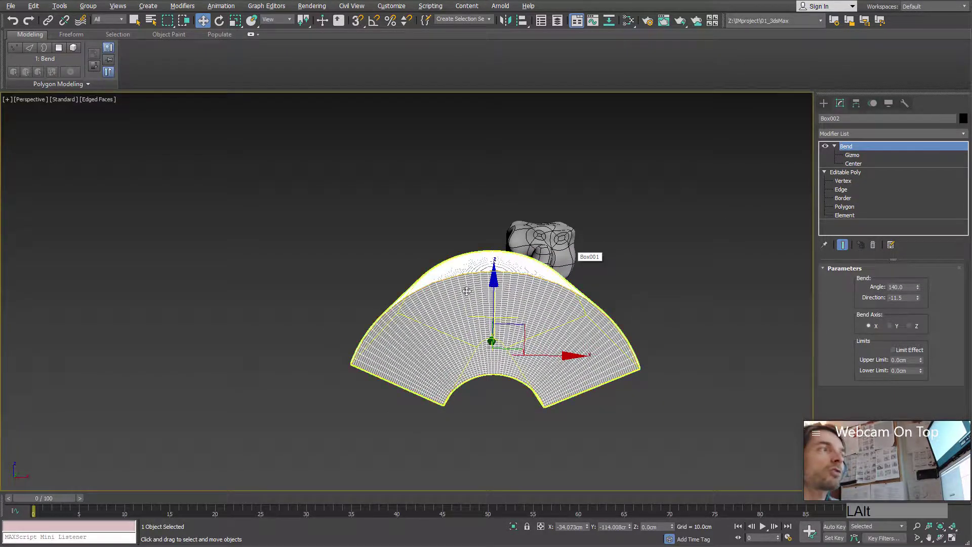
middle_click_drag(466, 291, 531, 273, "alt")
left_click_drag(918, 298, 914, 213)
Select the polygons in one half of the box at the Polygon level to preview the Bend on them
left_click(866, 205)
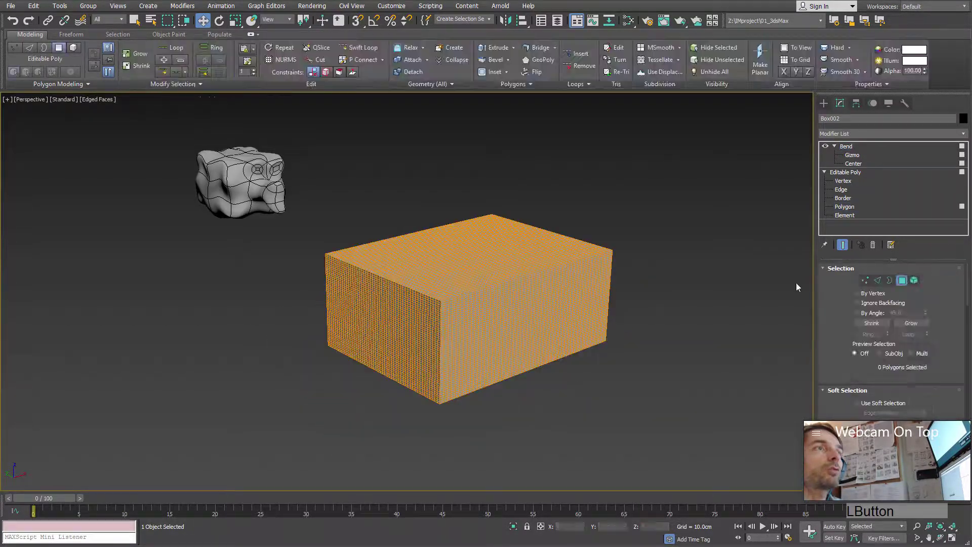
middle_click_drag(679, 288, 627, 269, "alt")
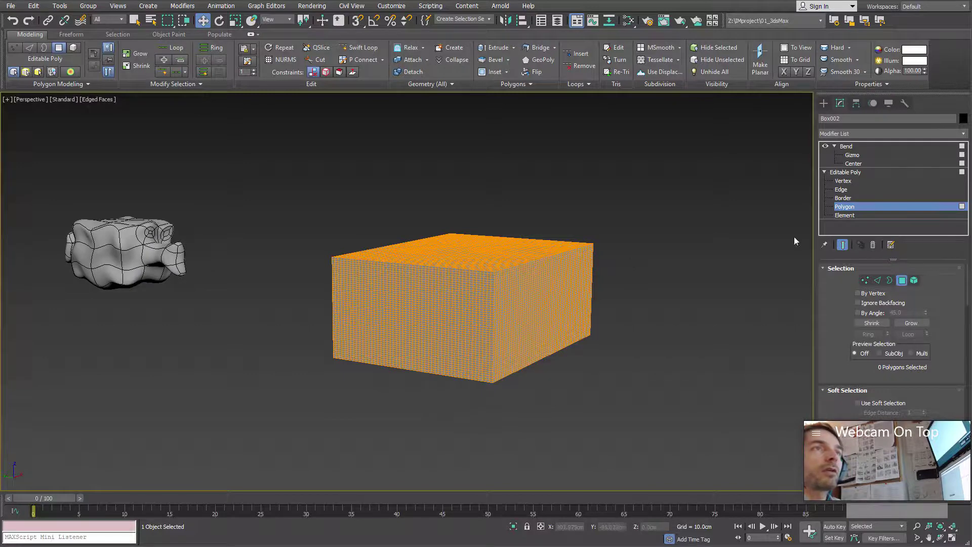
middle_click_drag(656, 227, 607, 253, "alt")
left_click_drag(668, 166, 518, 379)
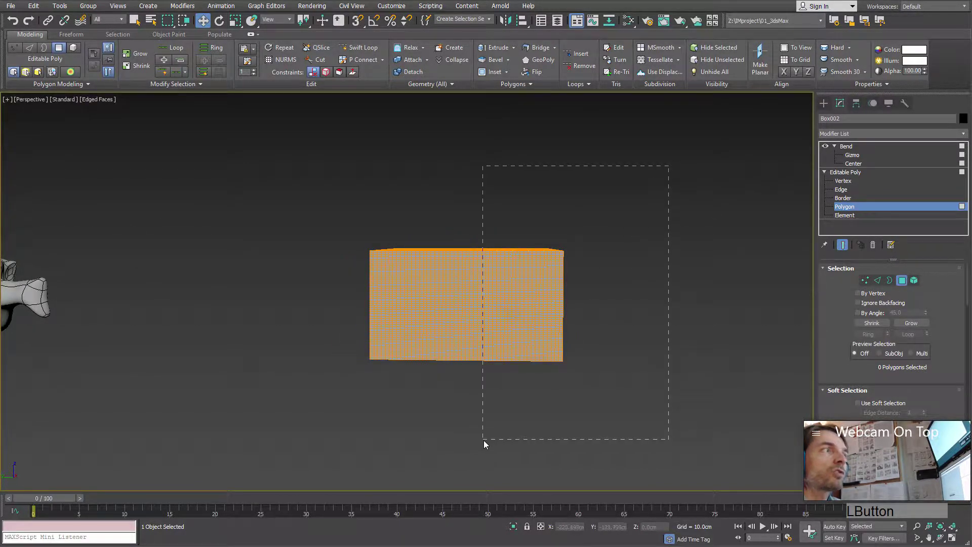
left_click_drag(484, 440, 484, 440)
middle_click_drag(610, 325, 451, 343, "alt")
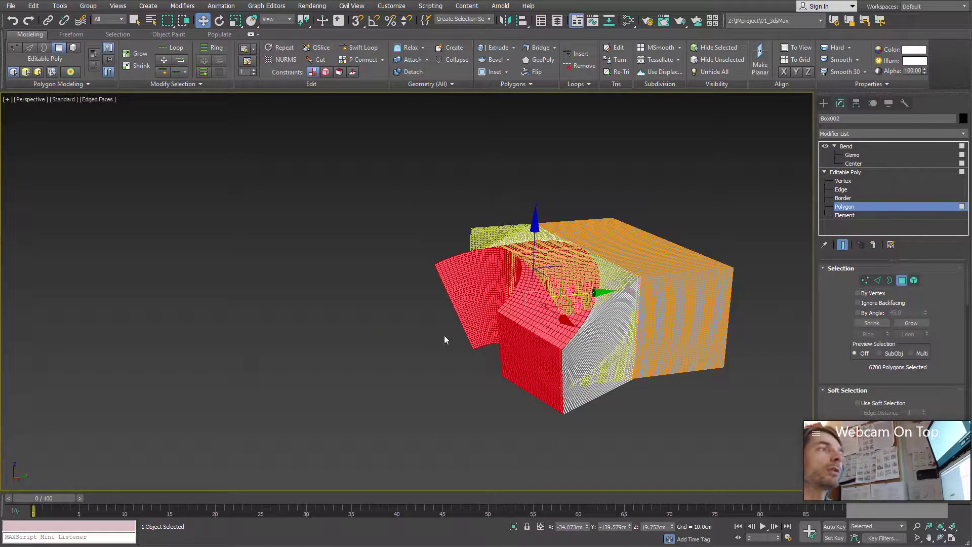
Leave the Polygon level and view the Bend's effect on the whole box
key("4")
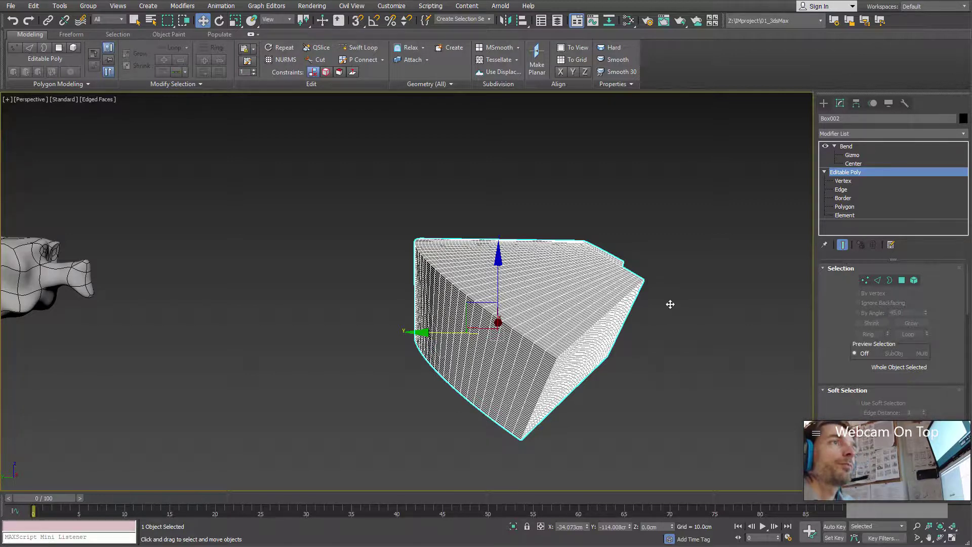
middle_click_drag(678, 275, 653, 284, "alt")
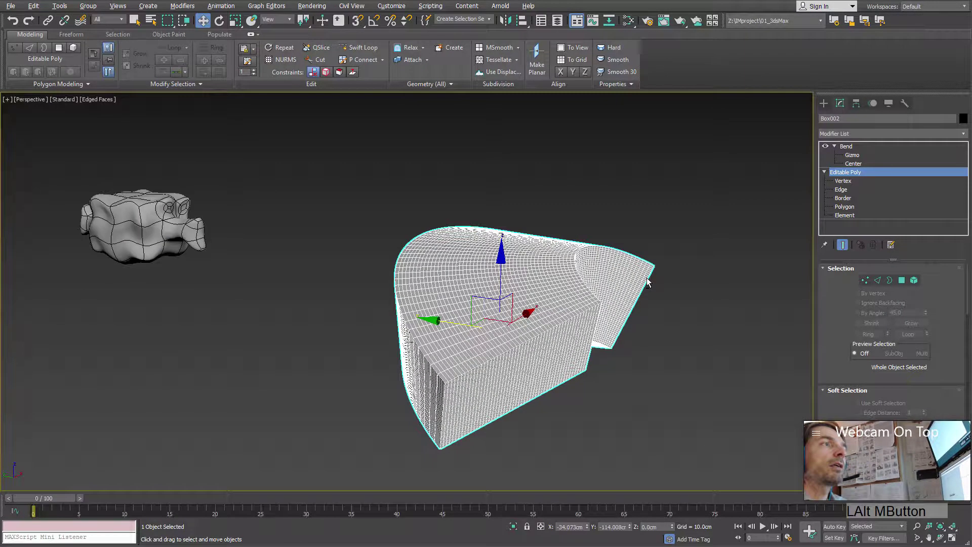
left_click(963, 134)
left_click(963, 134)
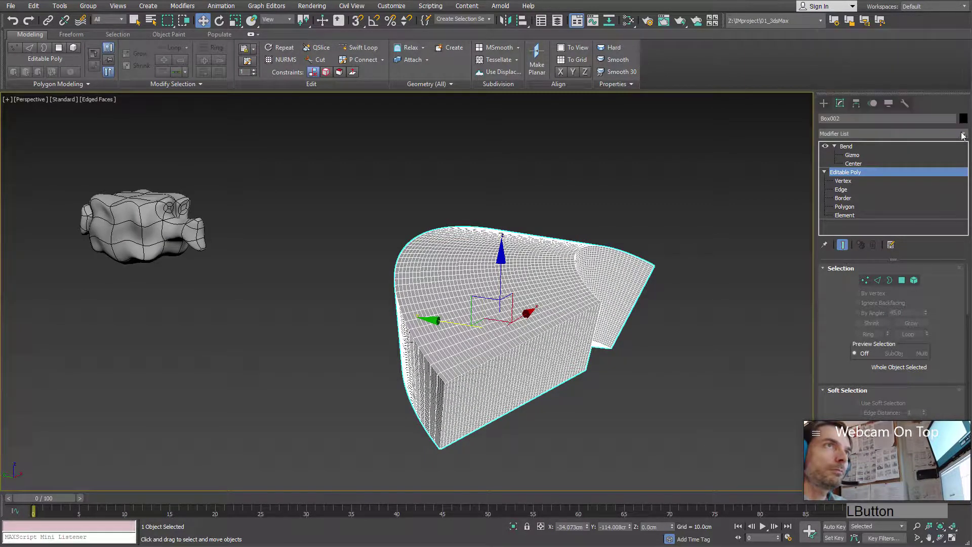
Clear the polygon selection at the Polygon level and insert a TurboSmooth modifier between the Editable Poly and the Bend
left_click(903, 281)
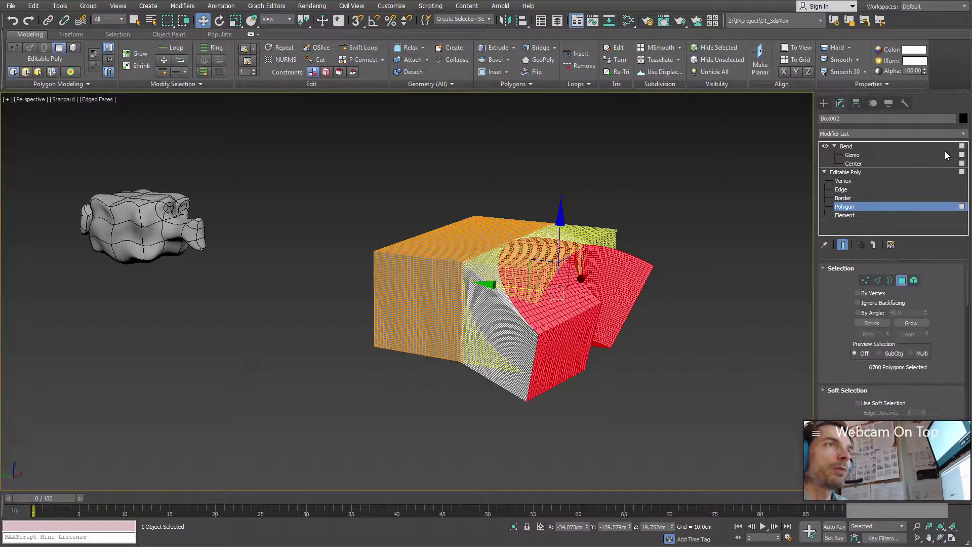
left_click(842, 245)
left_click(964, 134)
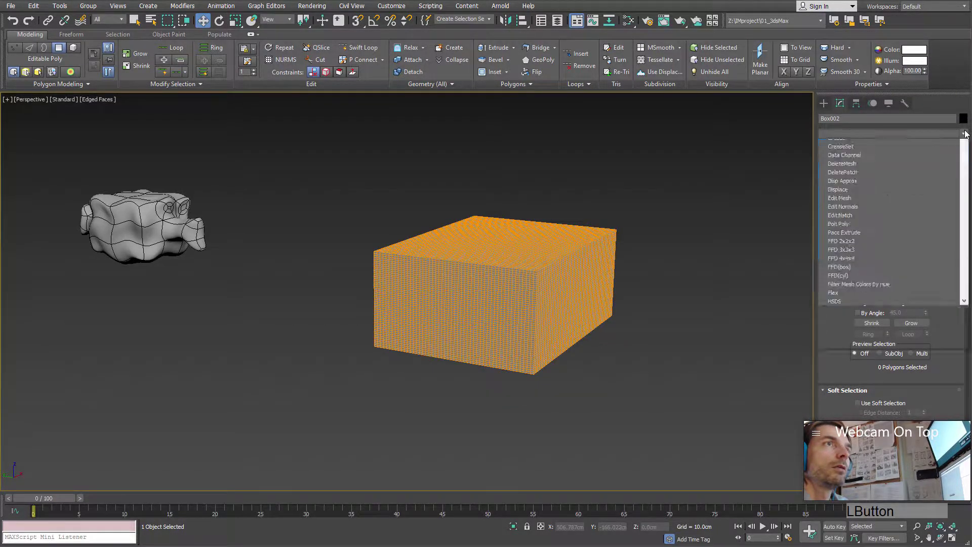
scroll(904, 217, "down", 20)
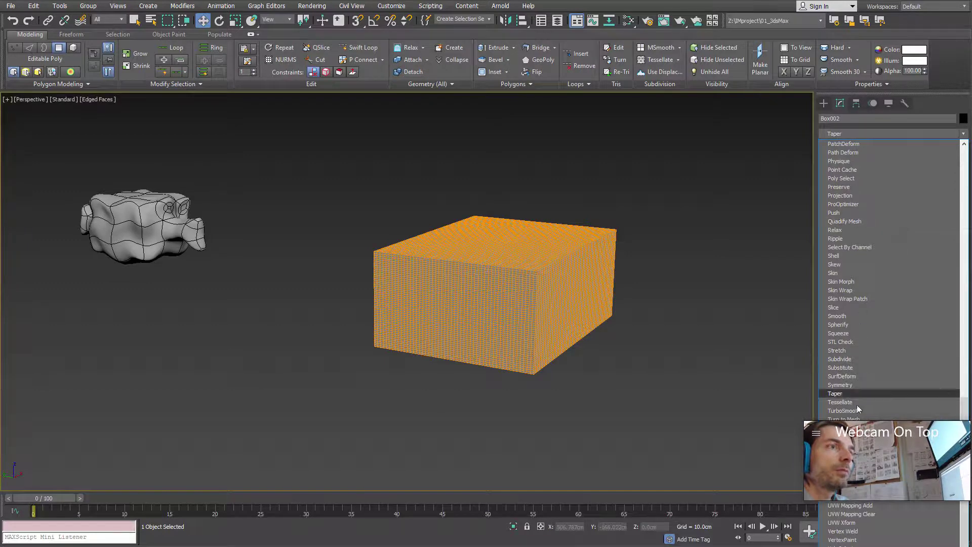
left_click(856, 411)
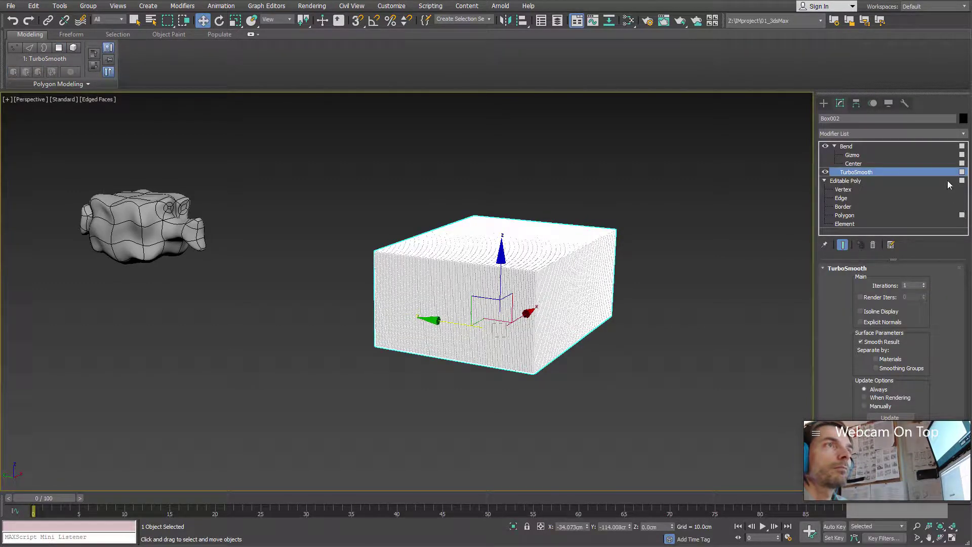
Check the TurboSmooth on the box's corner, and delete the Bend modifier from the stack
left_click_drag(906, 174, 899, 138)
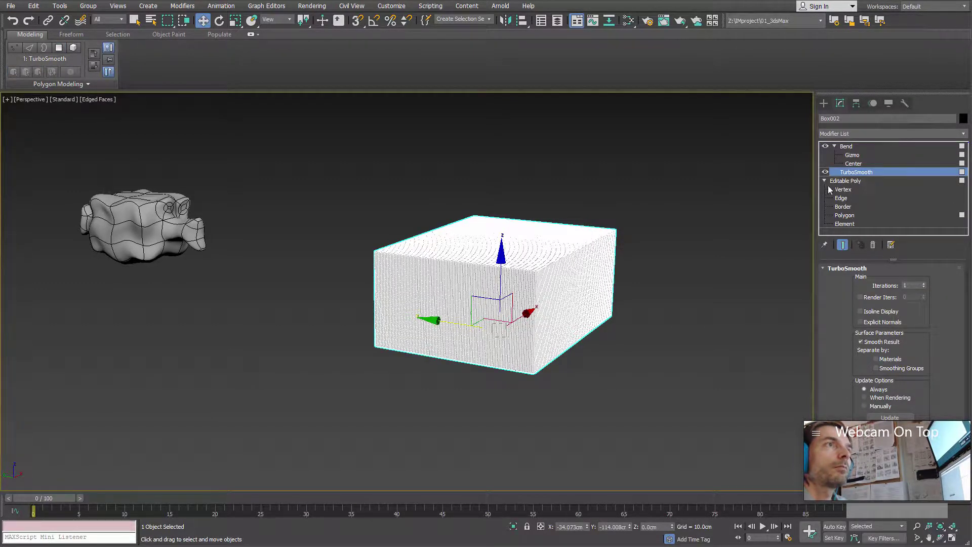
middle_click_drag(624, 281, 796, 272, "alt")
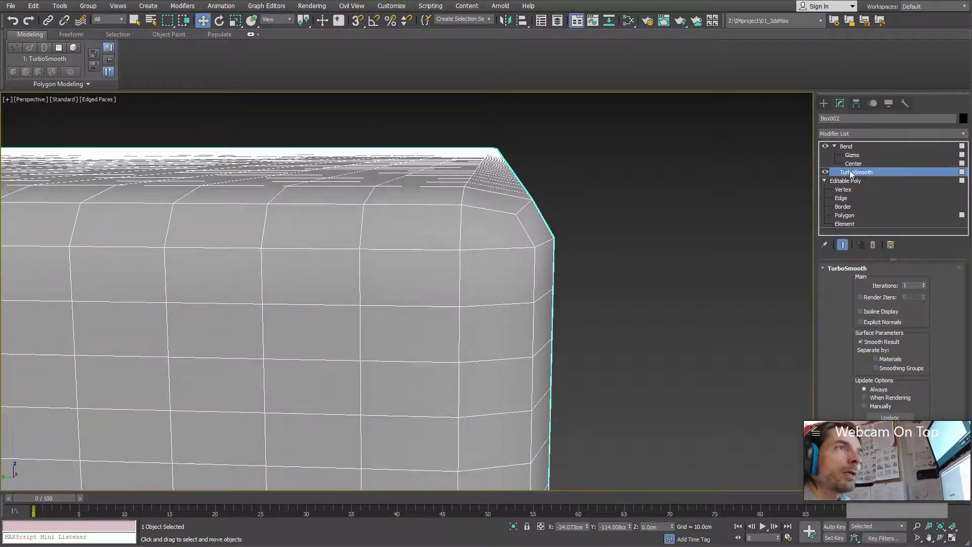
middle_click_drag(796, 190, 582, 213)
scroll(610, 210, "down", 5)
left_click(846, 146)
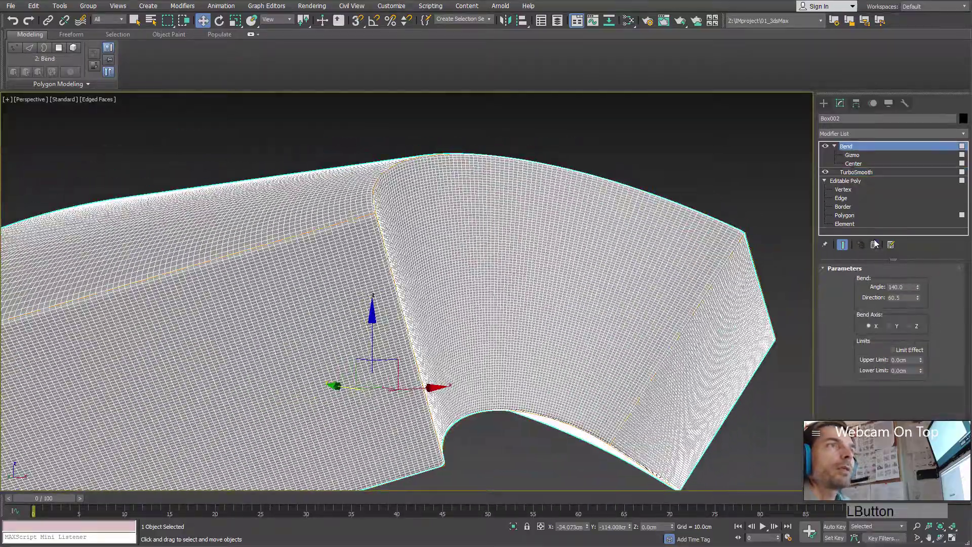
left_click(873, 244)
Examine how the TurboSmooth rounds the box's edges and corner up close
middle_click_drag(633, 238, 622, 264, "alt")
scroll(594, 232, "up", 5)
key("shift+z")
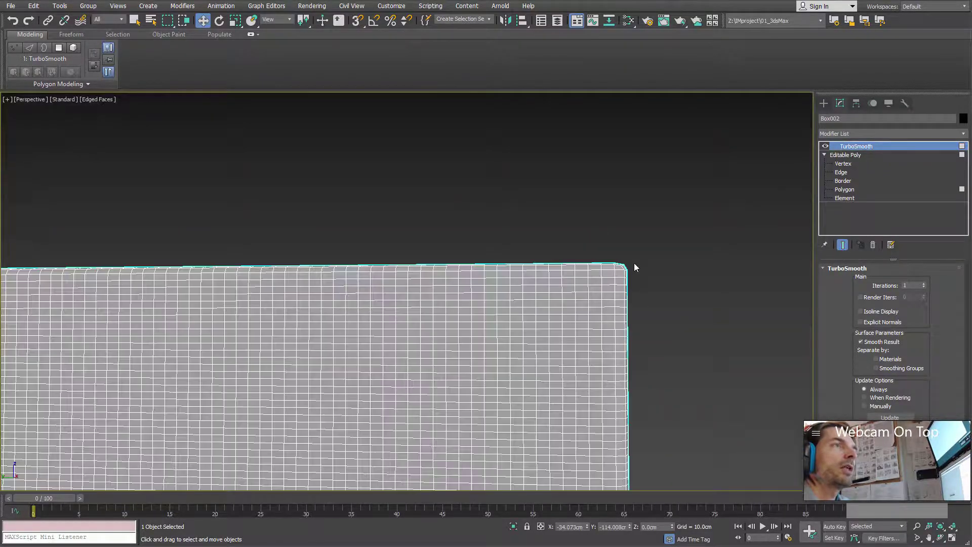
key("shift+z")
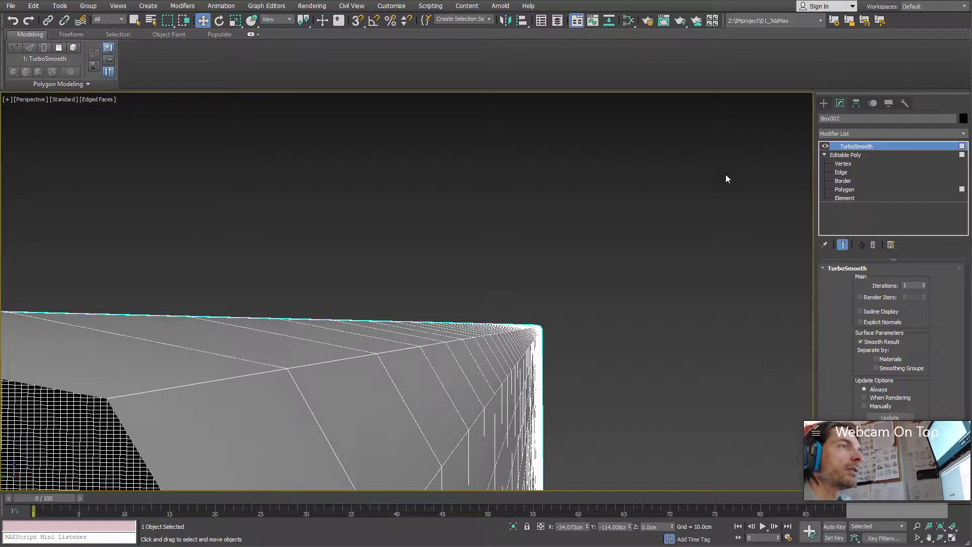
middle_click_drag(603, 242, 583, 223)
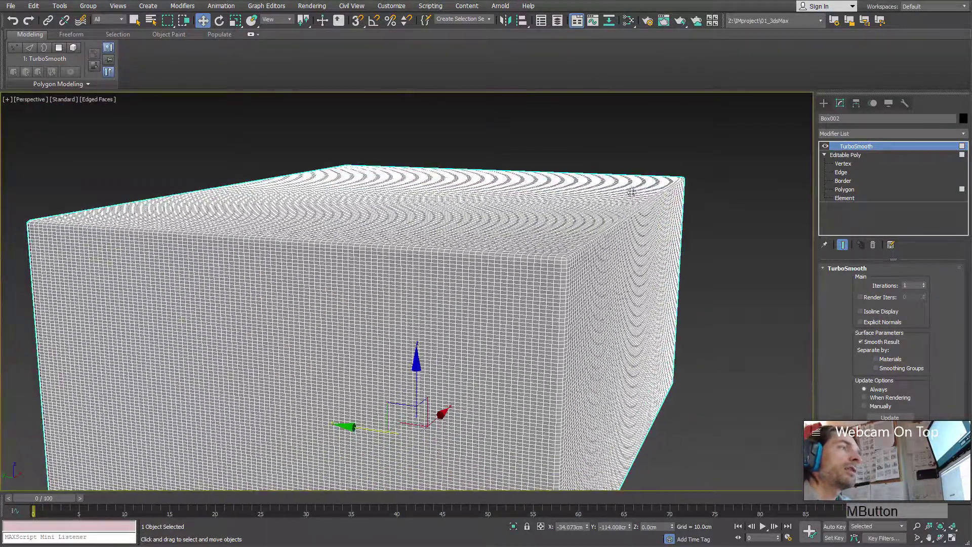
Enter and leave the Editable Poly's Polygon level to view the base box without the TurboSmooth
left_click(851, 191)
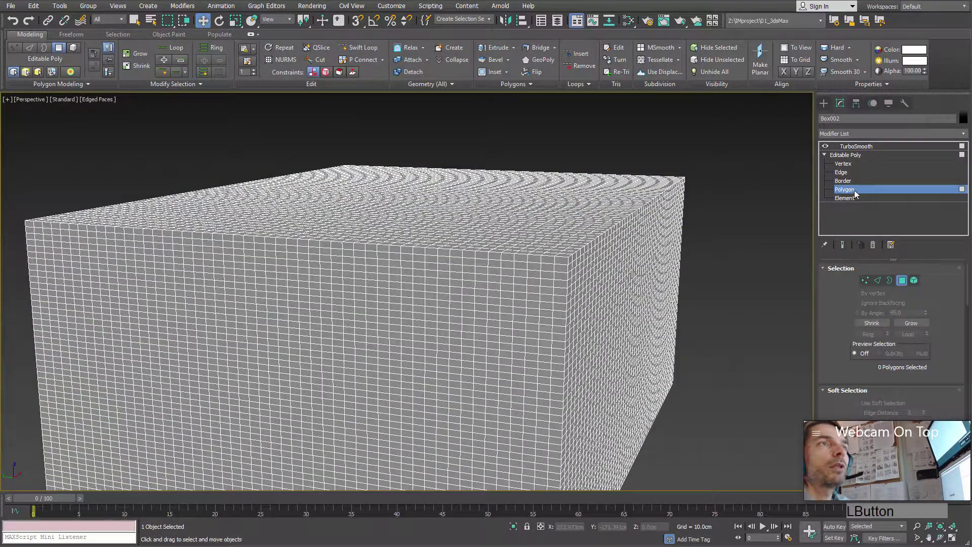
left_click(856, 193)
middle_click_drag(719, 211, 681, 223, "alt")
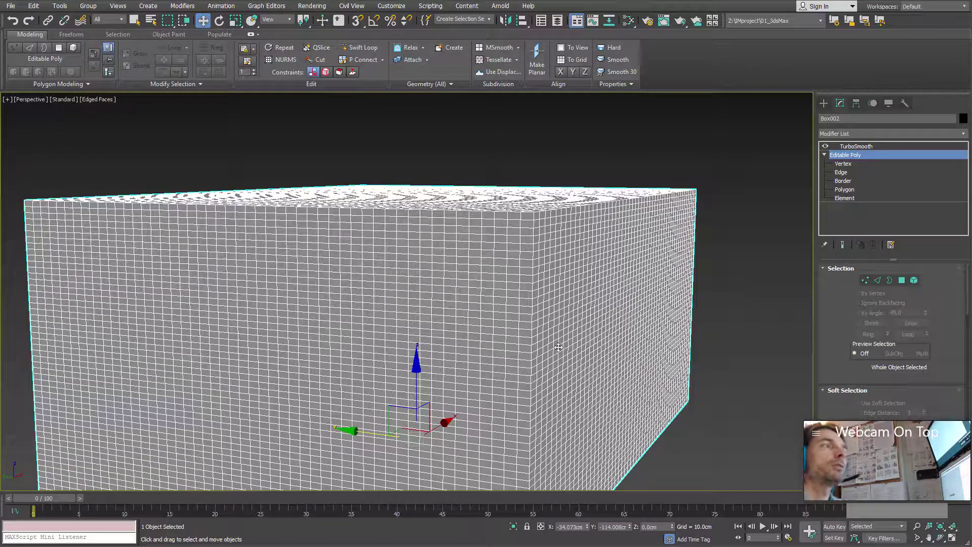
middle_click_drag(558, 348, 521, 387)
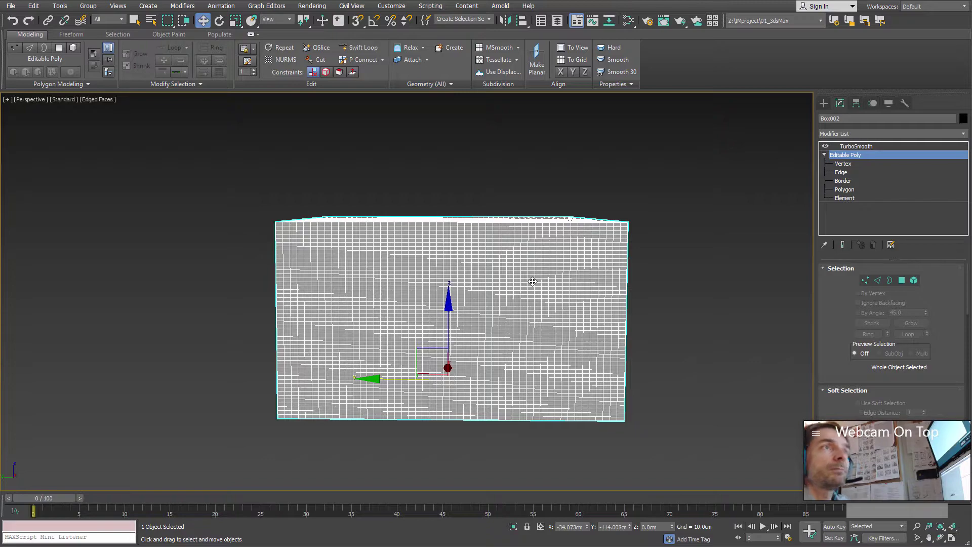
middle_click_drag(622, 304, 572, 309, "alt")
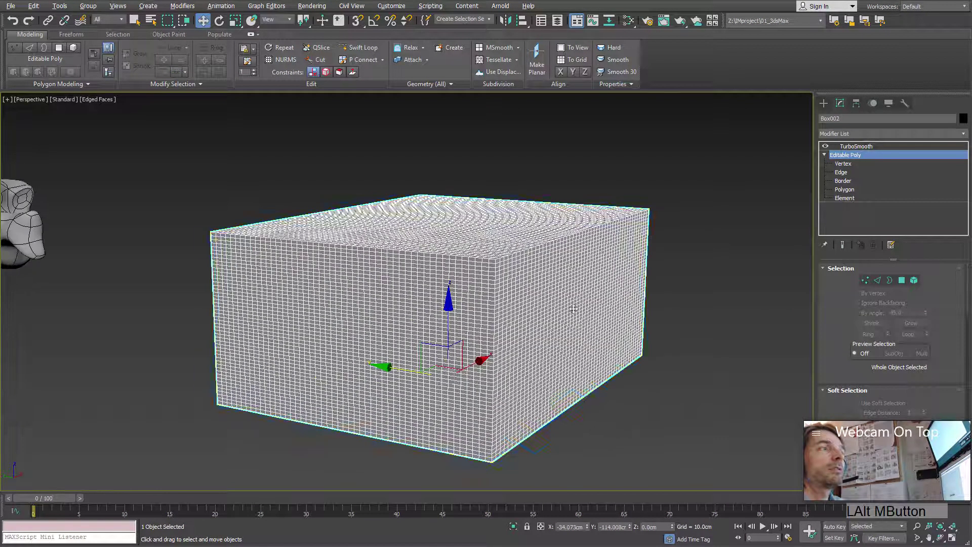